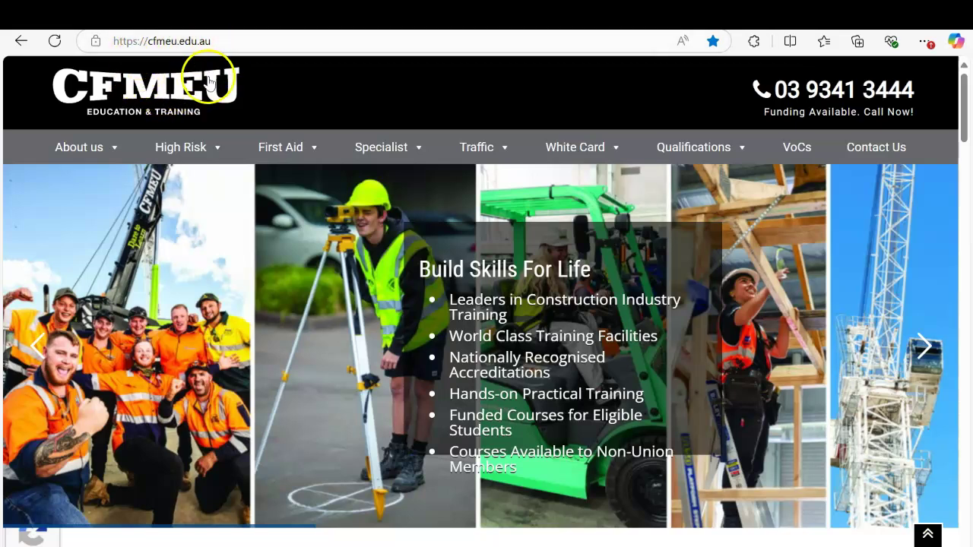
# Open the Scaffolding – Basic course page from the High Risk scaffolding courses.
pyautogui.moveTo(219, 152)
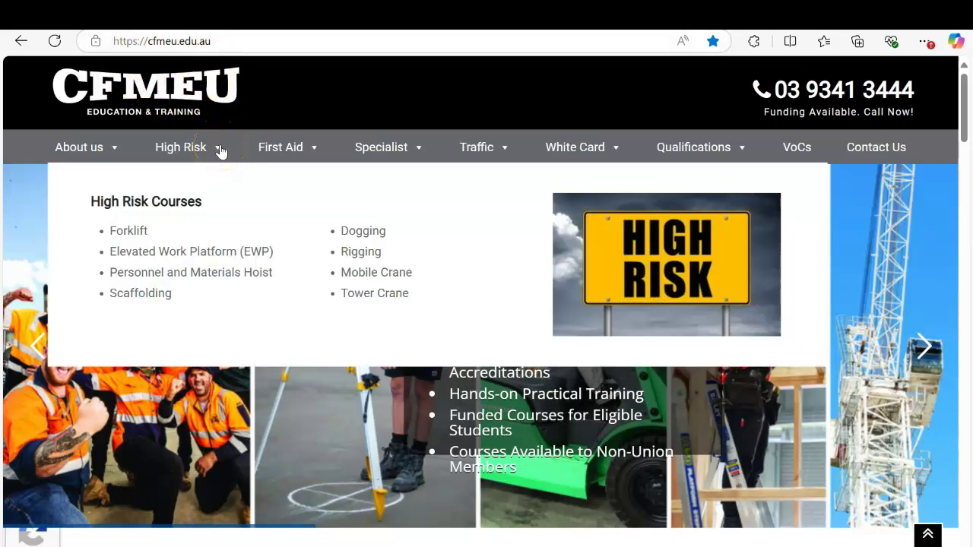
pyautogui.click(163, 294)
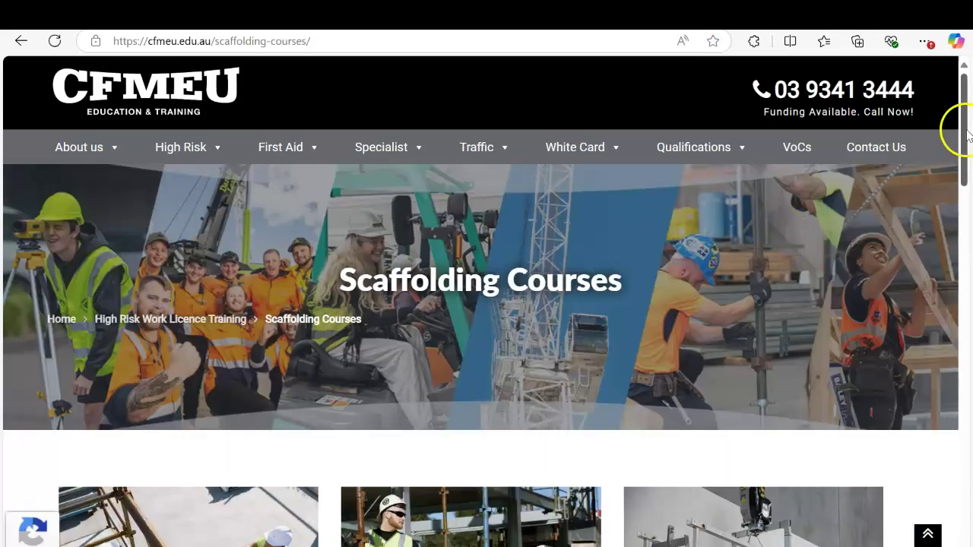
pyautogui.moveTo(968, 139); pyautogui.dragTo(968, 182)
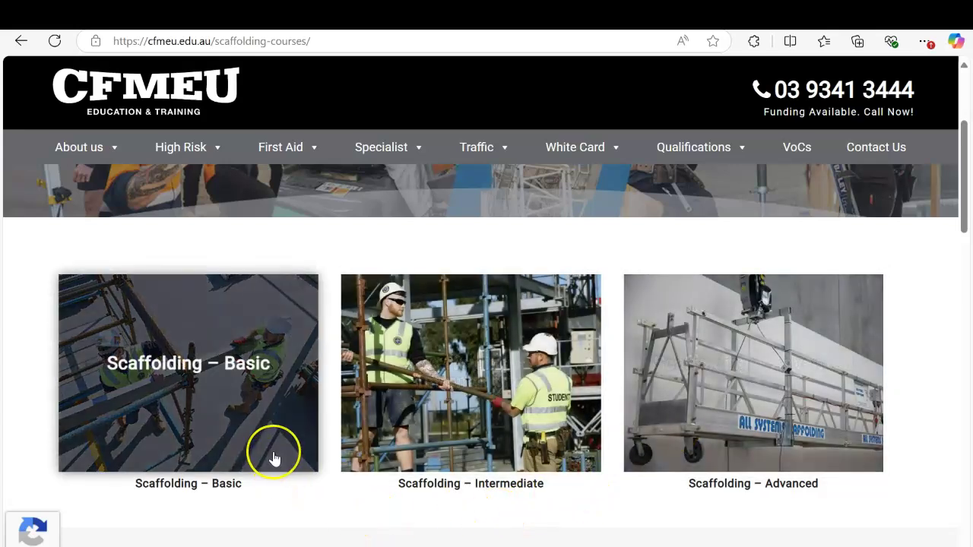
pyautogui.click(274, 456)
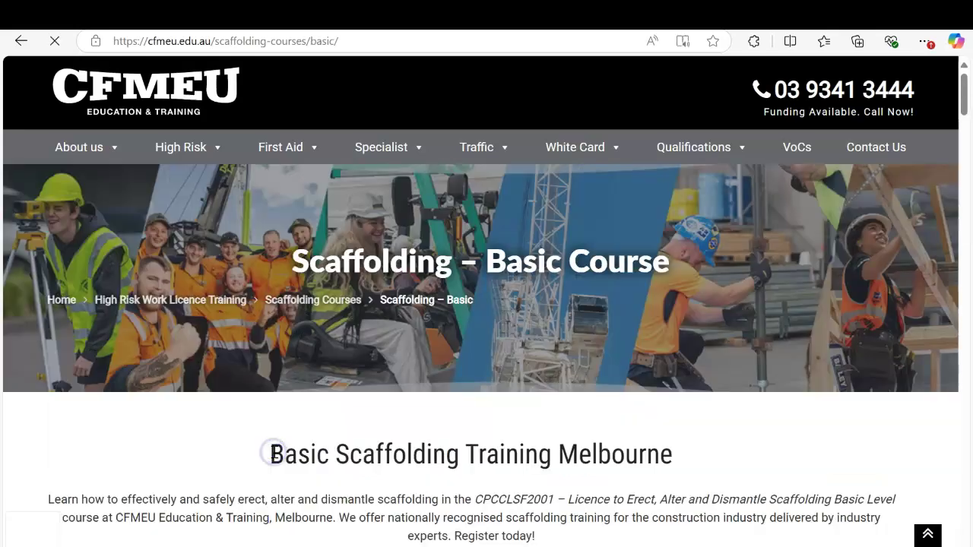
# Read the course's entry requirements and what to bring, and open the enrolment page for the 06 Mar 2025 to 03 Apr 2025 course.
pyautogui.moveTo(959, 91); pyautogui.dragTo(965, 191)
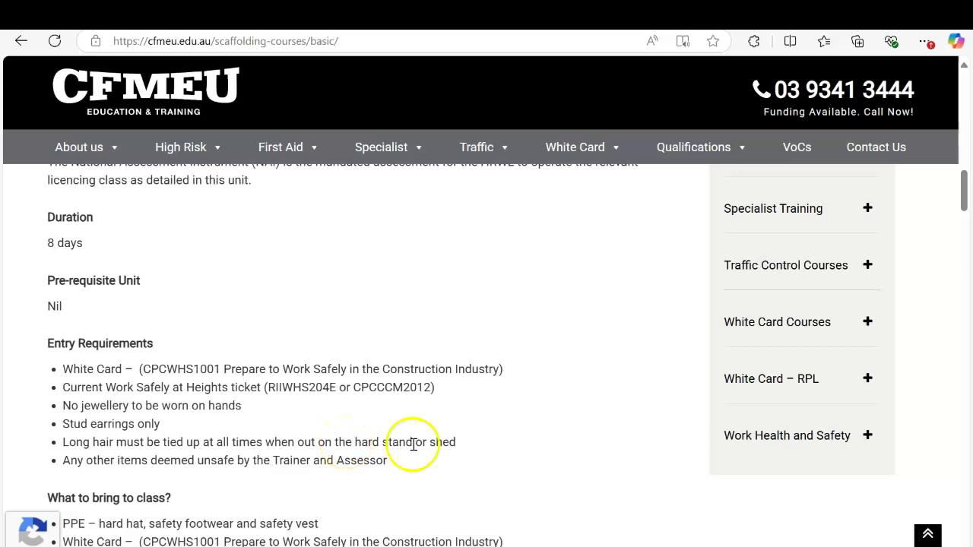
pyautogui.moveTo(964, 185); pyautogui.dragTo(967, 207)
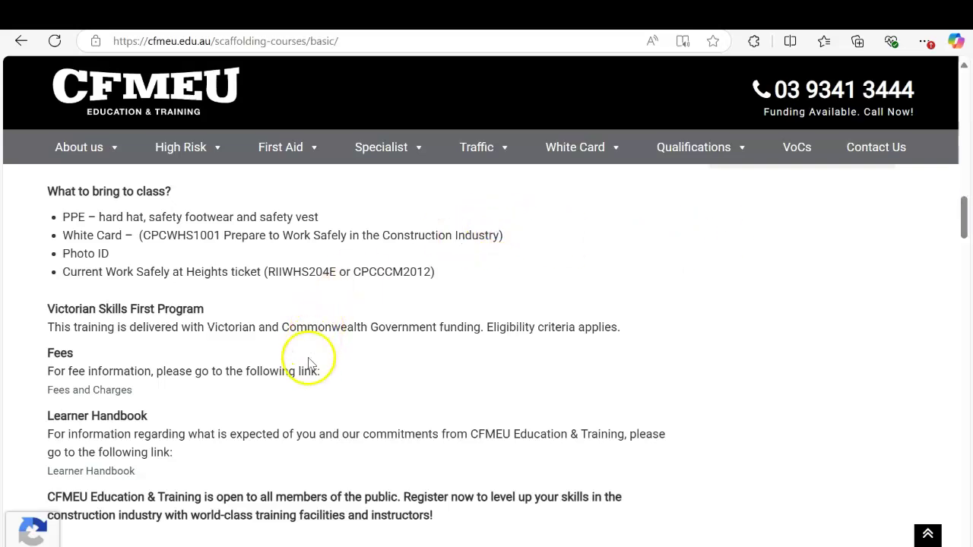
pyautogui.moveTo(966, 218); pyautogui.dragTo(967, 230)
pyautogui.click(147, 391)
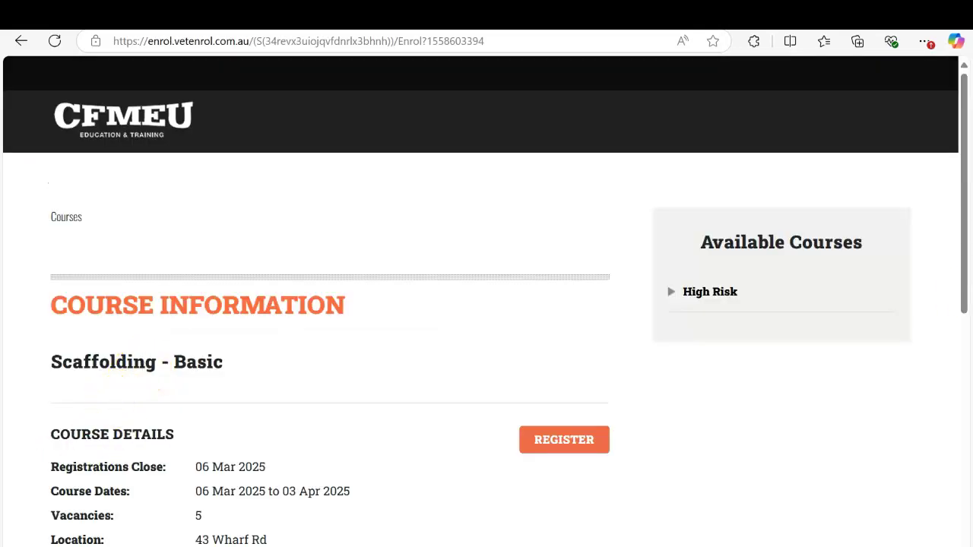
# Show and review the class dates of the Scaffolding – Basic course, and start the registration for it.
pyautogui.moveTo(964, 297); pyautogui.dragTo(969, 376)
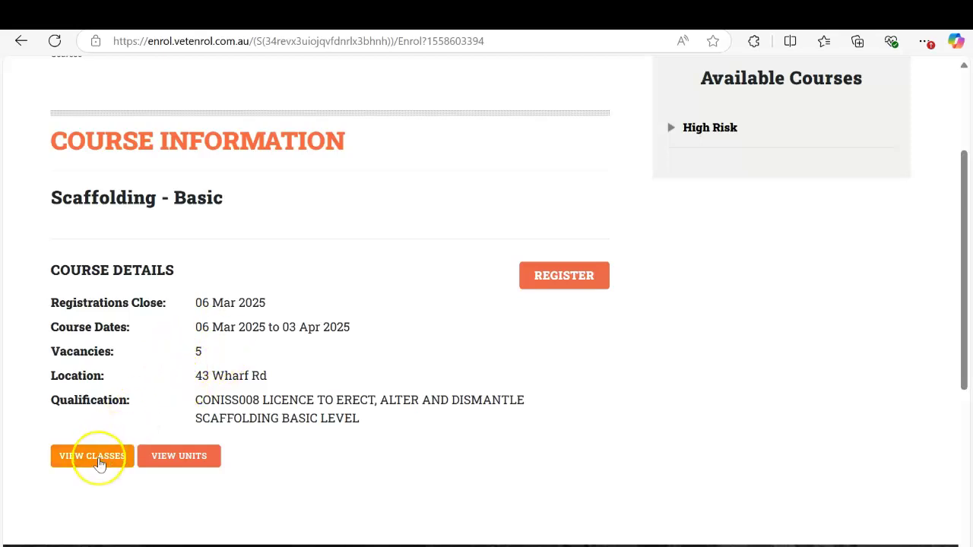
pyautogui.click(97, 460)
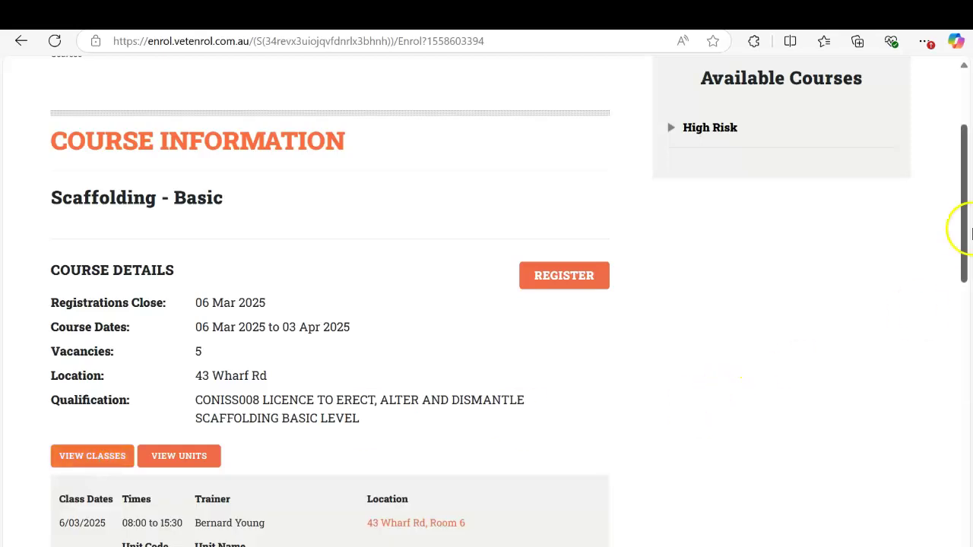
pyautogui.moveTo(967, 232); pyautogui.dragTo(968, 360)
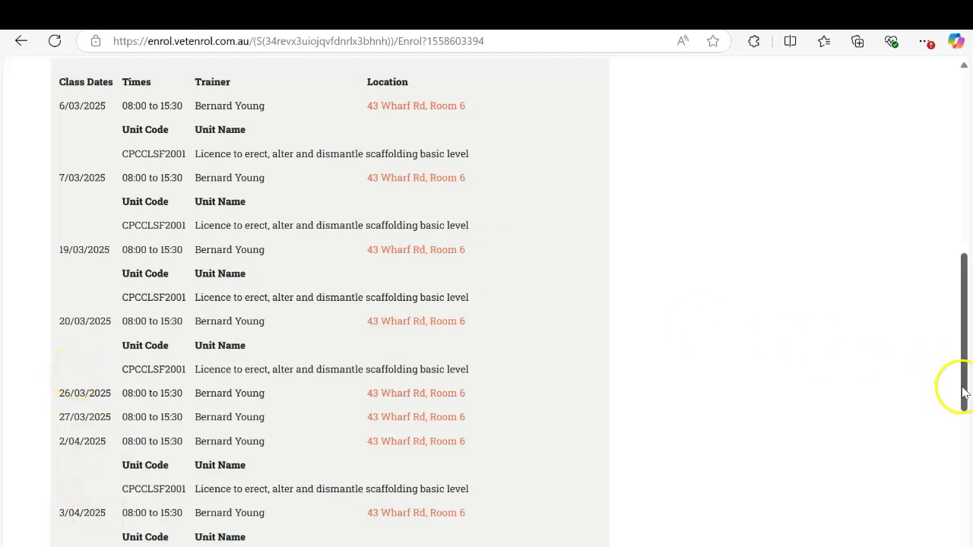
pyautogui.moveTo(963, 392); pyautogui.dragTo(971, 281)
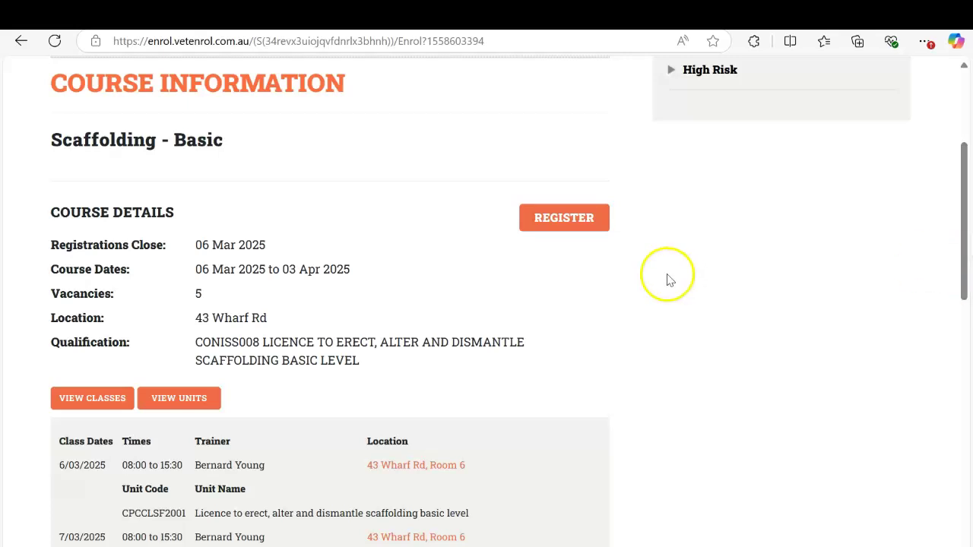
pyautogui.click(559, 224)
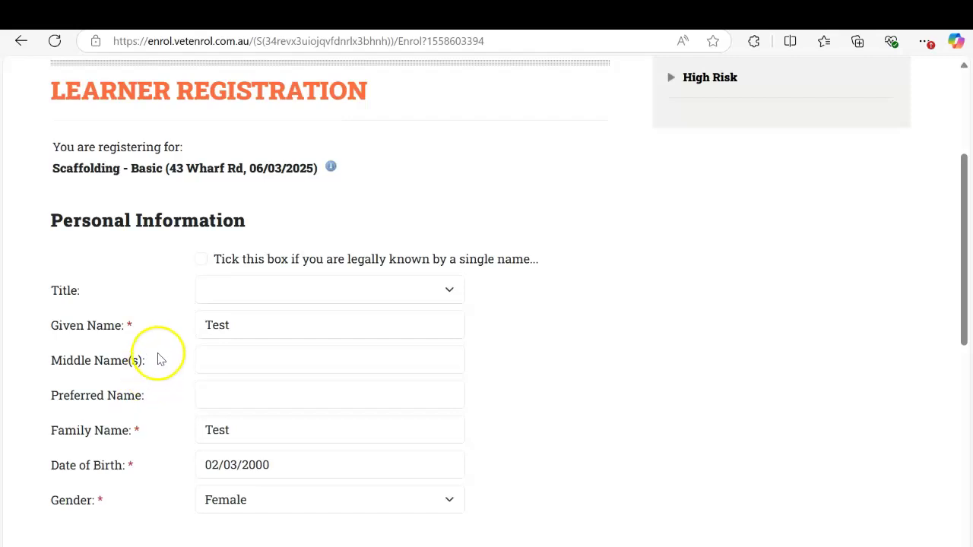
pyautogui.click(204, 260)
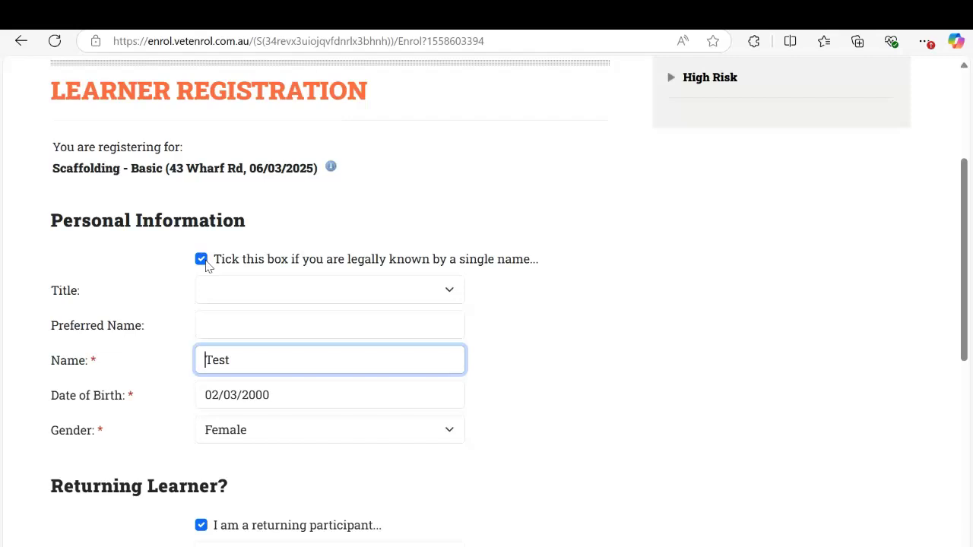
pyautogui.click(203, 260)
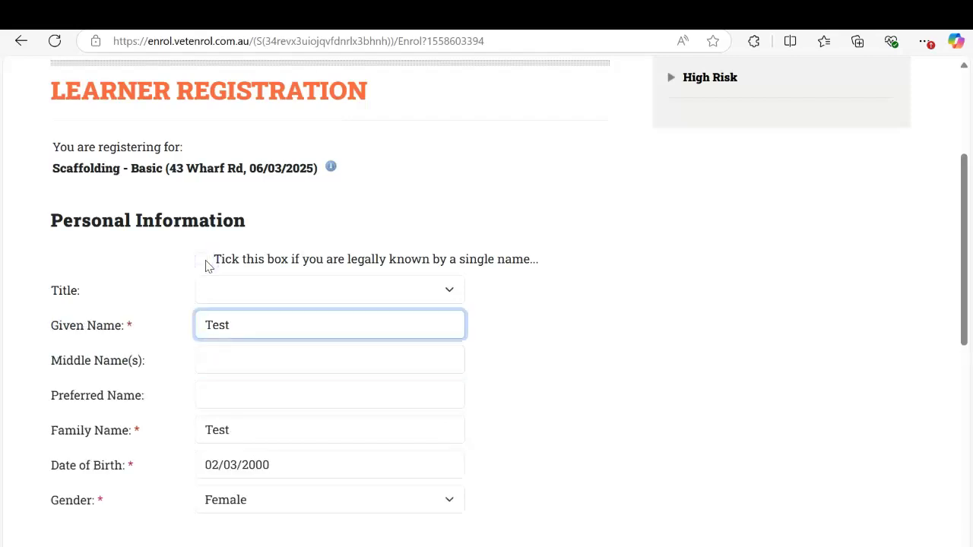
pyautogui.click(242, 327)
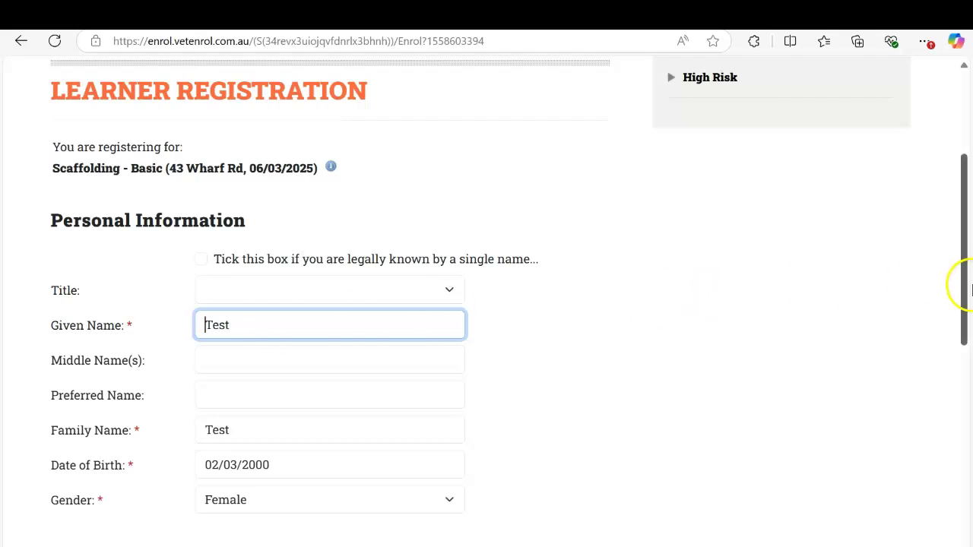
# Re-enter the learner's date of birth in the personal information and keep the gender as Female.
pyautogui.moveTo(965, 292); pyautogui.dragTo(966, 329)
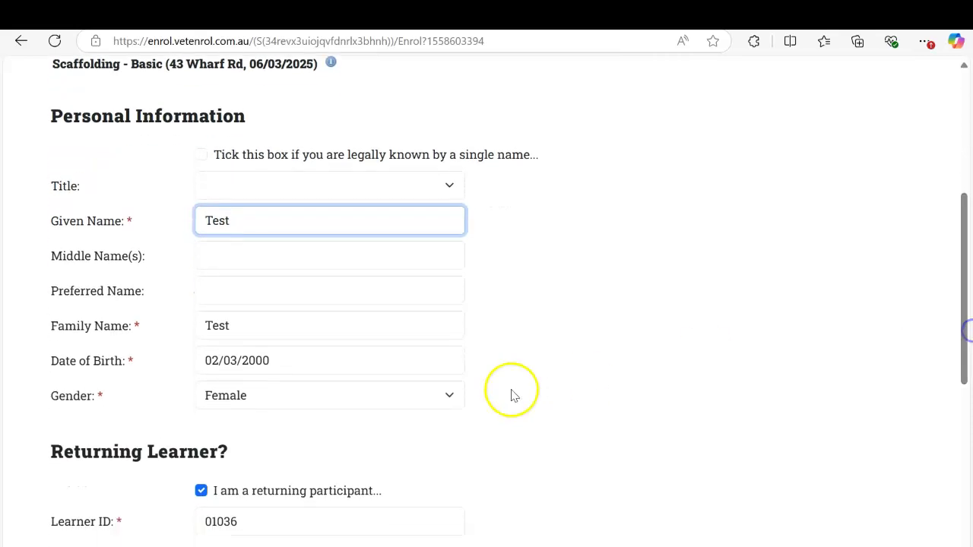
pyautogui.click(307, 363)
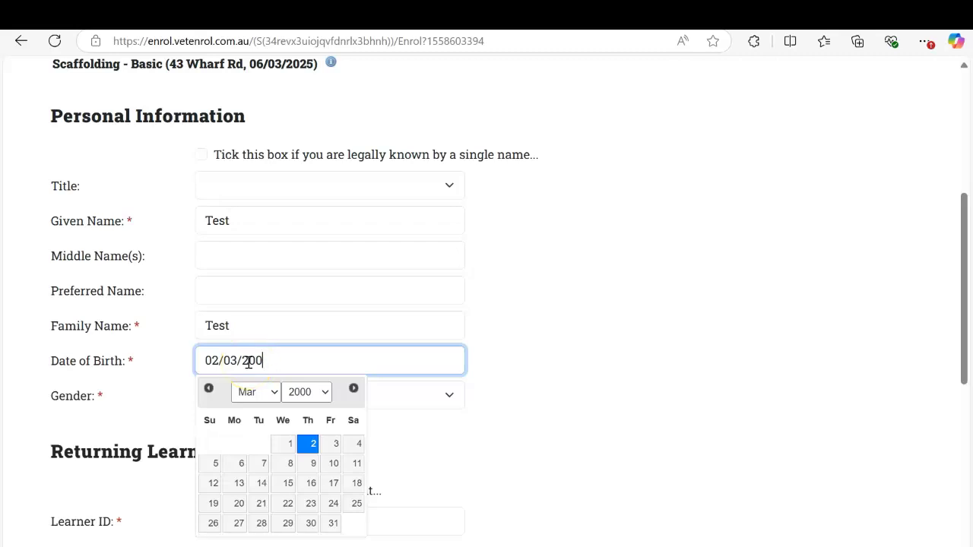
pyautogui.click(312, 445)
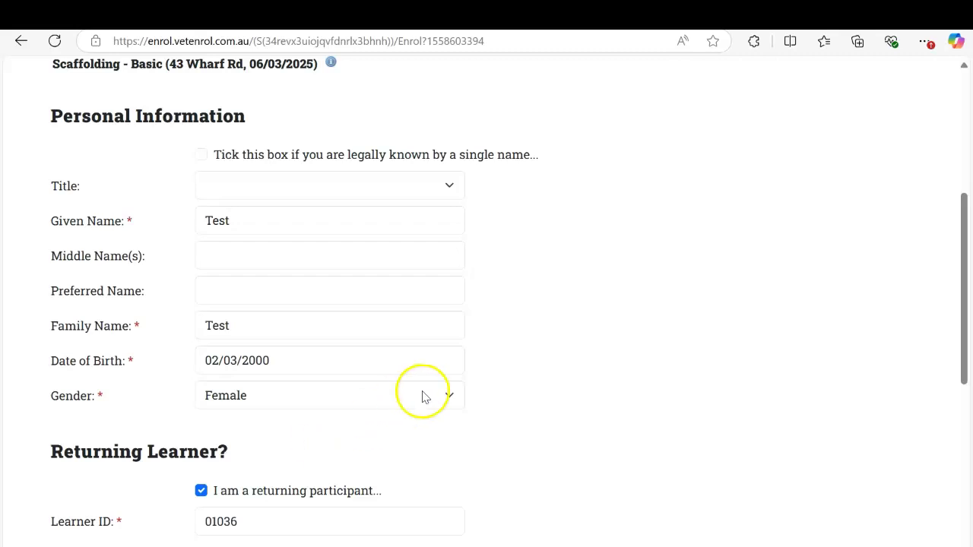
pyautogui.click(449, 396)
pyautogui.click(414, 462)
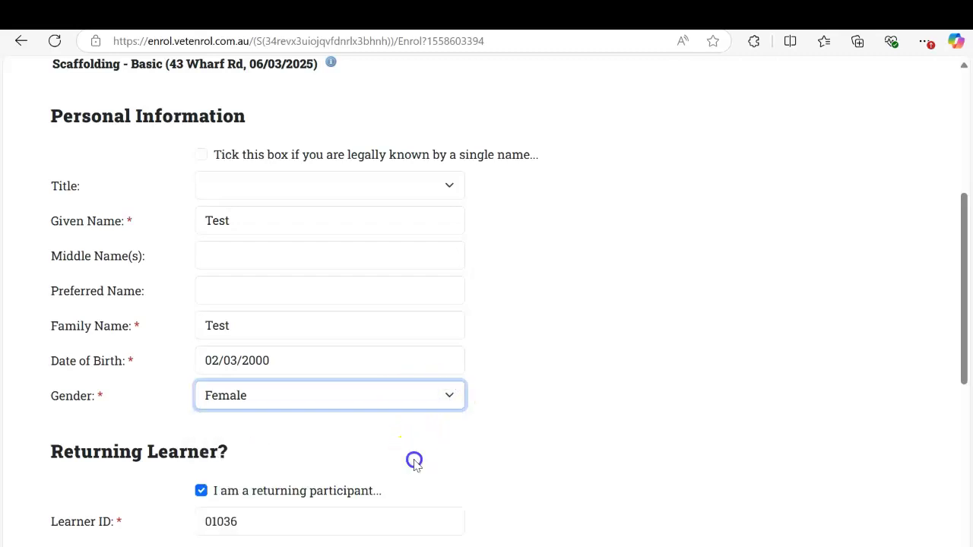
# Switch to the sample CFMEU card in Adobe Acrobat to check where the student ID is printed, and return to the registration form.
pyautogui.moveTo(959, 282); pyautogui.dragTo(964, 342)
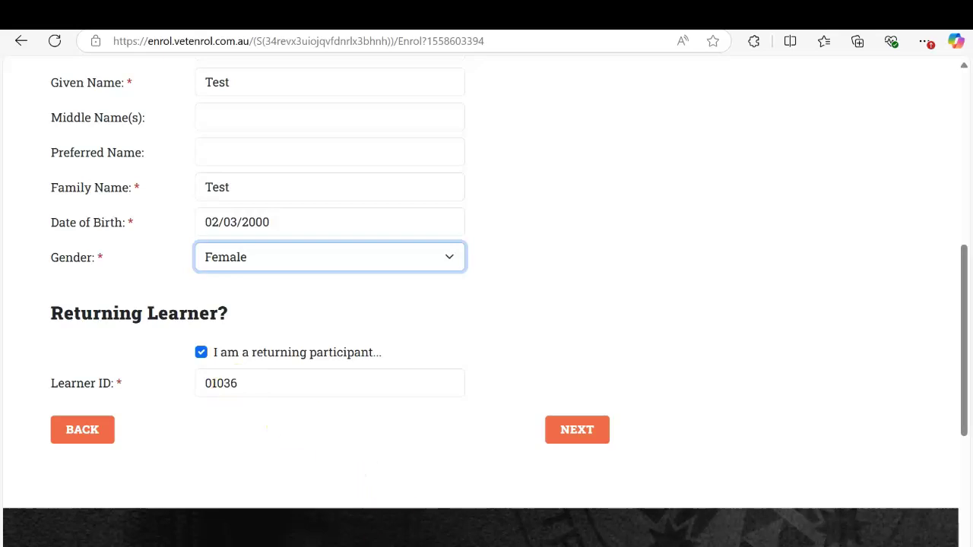
pyautogui.moveTo(362, 546)
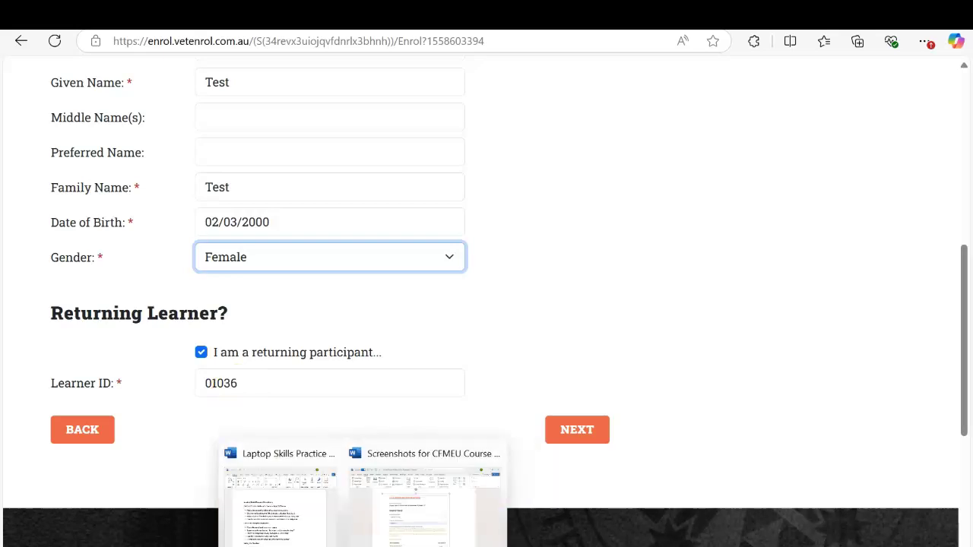
pyautogui.click(318, 534)
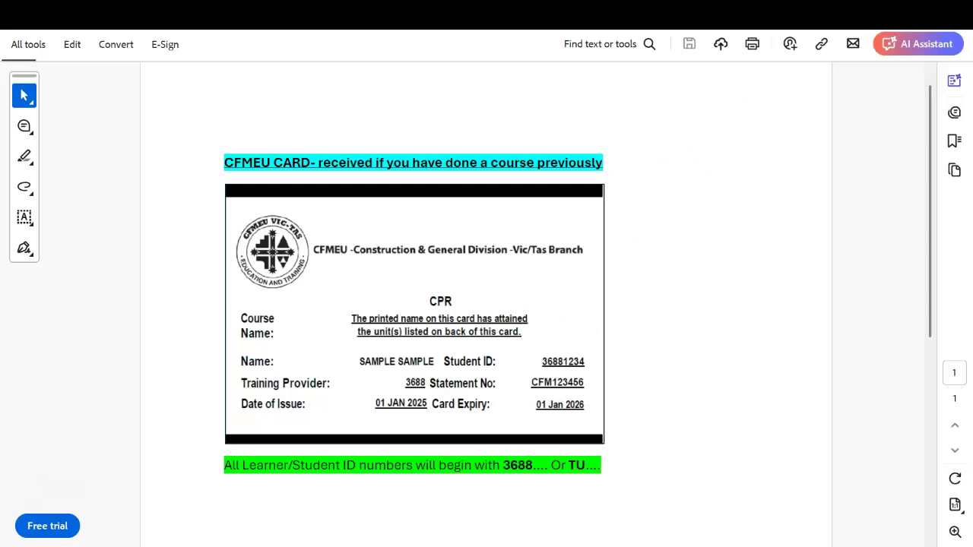
pyautogui.hotkey('alt', 'Tab')
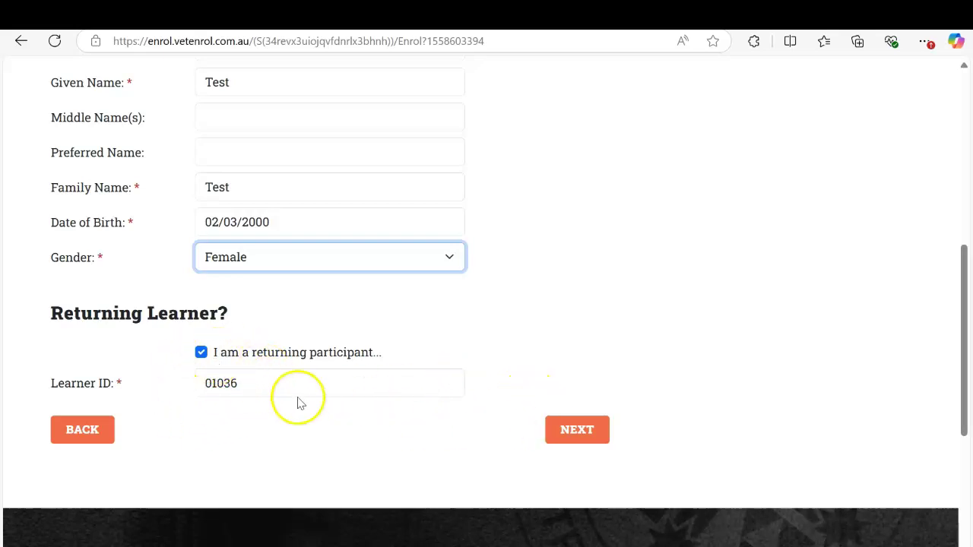
# Toggle the returning participant option off and on so it stays selected, and continue to the residential address page.
pyautogui.click(199, 358)
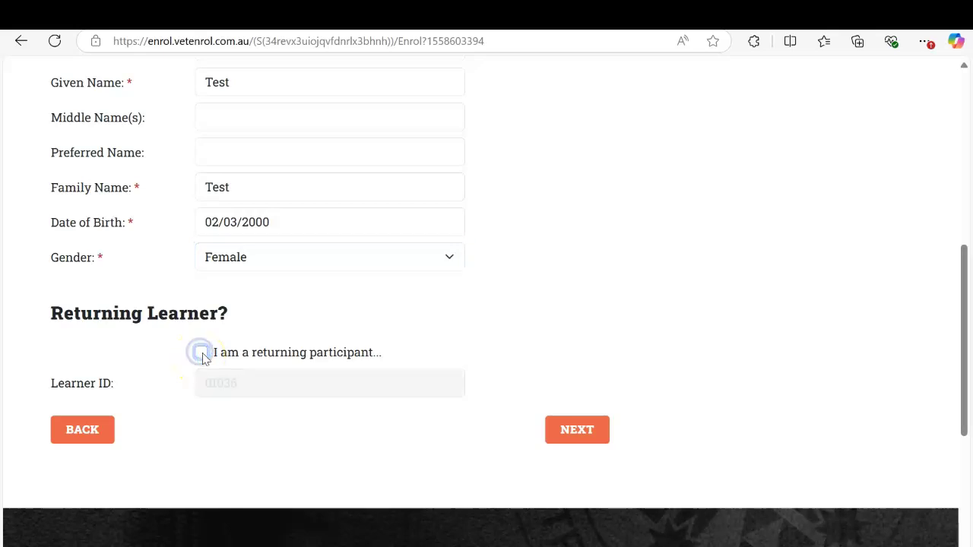
pyautogui.click(199, 352)
pyautogui.click(560, 428)
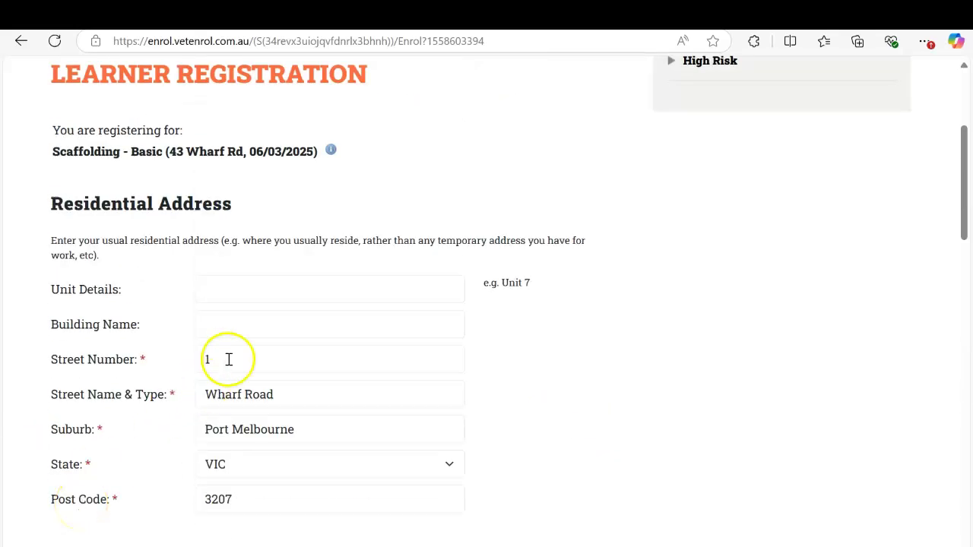
# Fill in the unit details of the learner's residential address.
pyautogui.click(233, 290)
pyautogui.write('Unit 2')
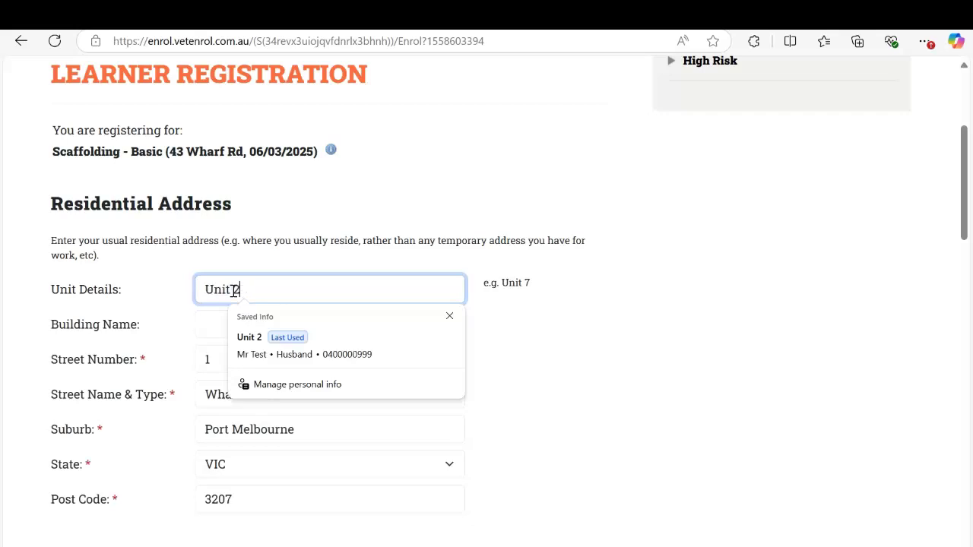
pyautogui.click(323, 346)
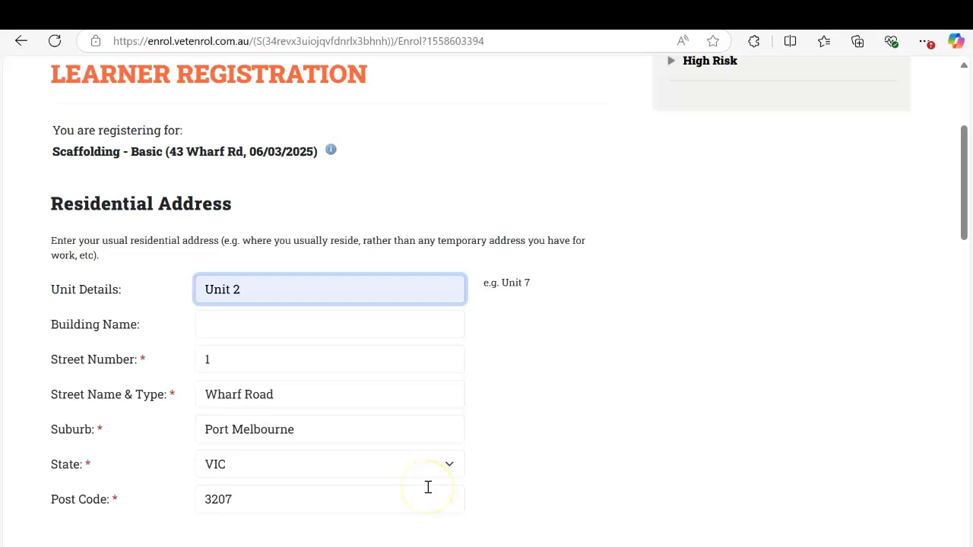
# Check the postal address type and contact method options, leaving them at Same as residential address and Email.
pyautogui.moveTo(965, 195); pyautogui.dragTo(969, 289)
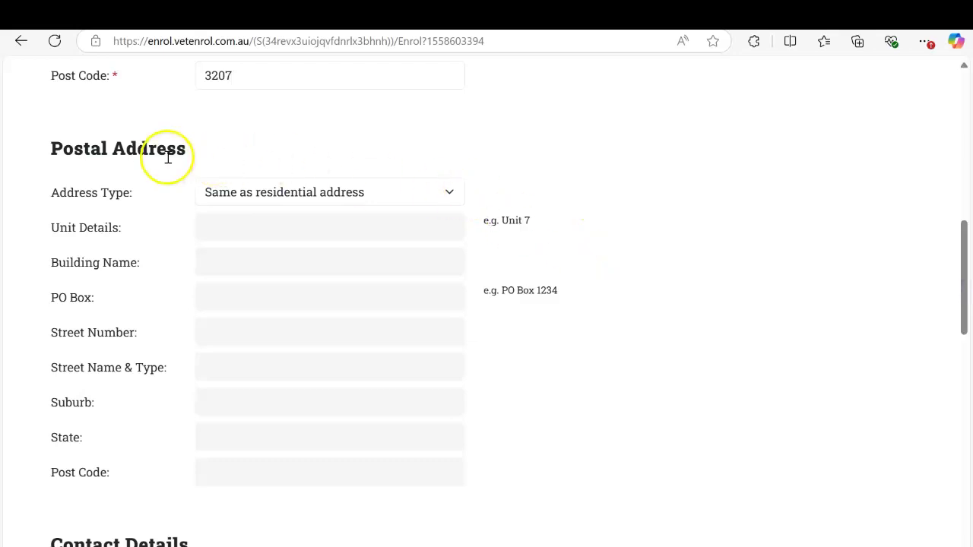
pyautogui.click(453, 198)
pyautogui.click(499, 168)
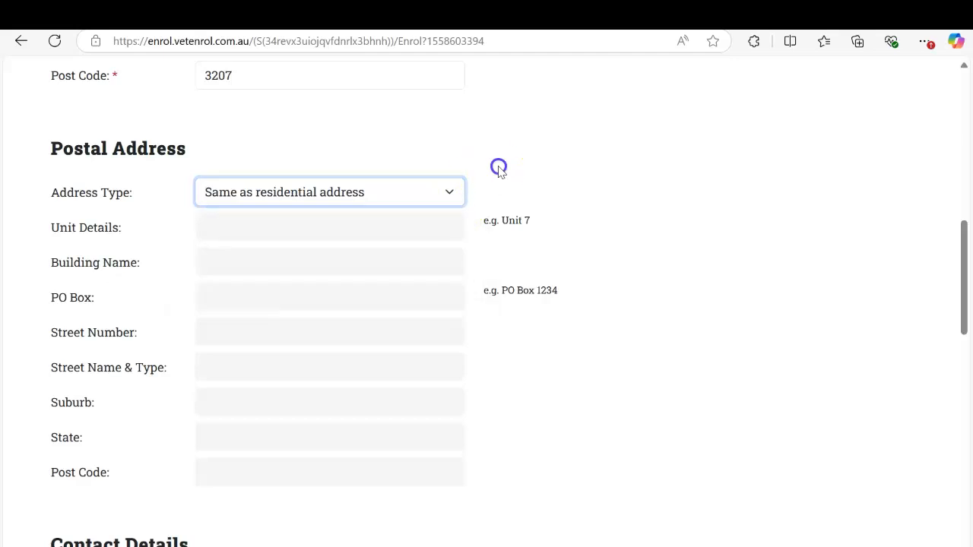
pyautogui.moveTo(961, 255); pyautogui.dragTo(964, 342)
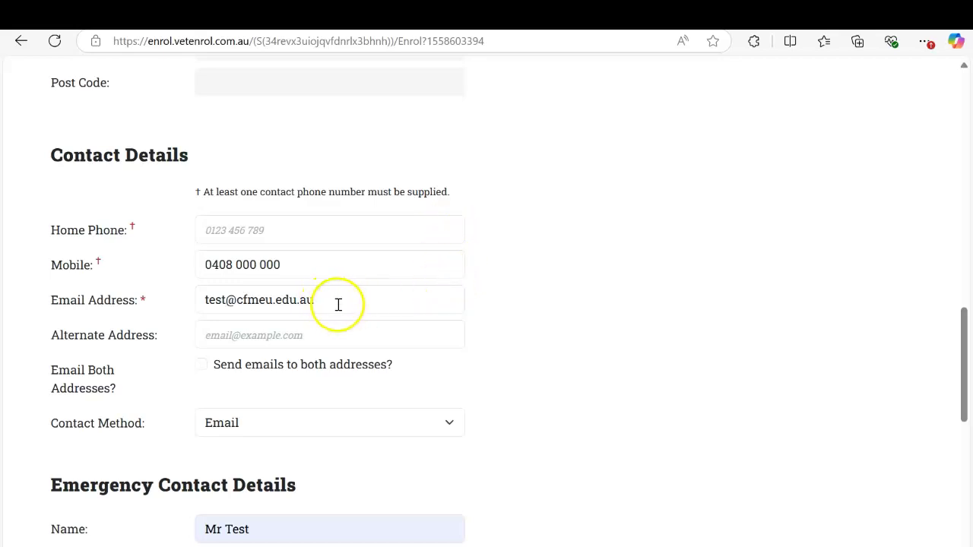
pyautogui.click(457, 422)
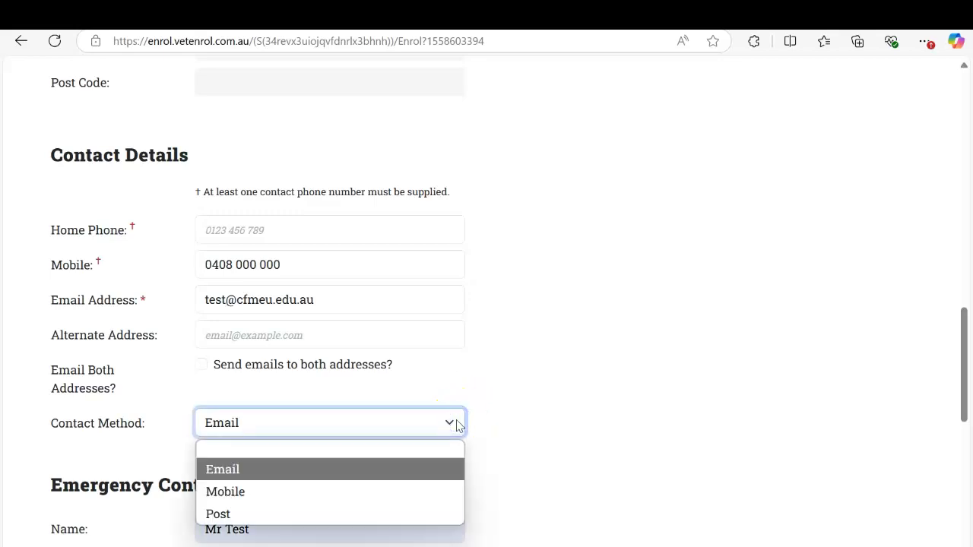
pyautogui.click(320, 486)
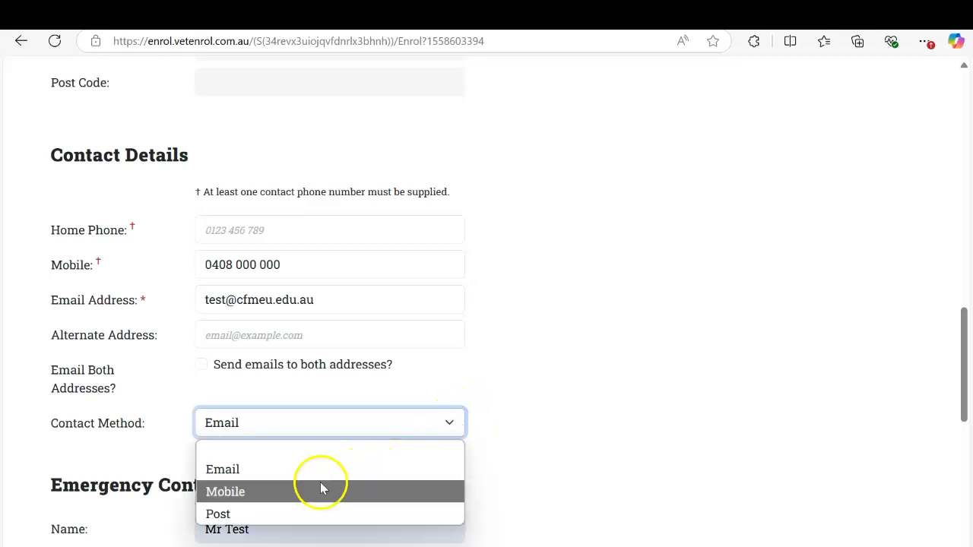
pyautogui.click(547, 411)
# Fill in the emergency contact's mobile number and continue to the Unique Student Identifier page.
pyautogui.moveTo(966, 338); pyautogui.dragTo(965, 385)
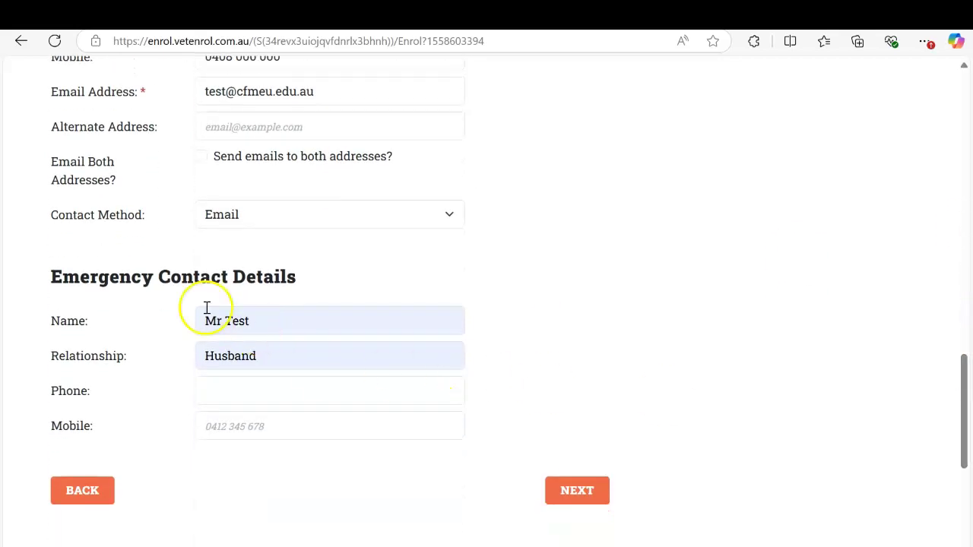
pyautogui.click(223, 420)
pyautogui.click(253, 458)
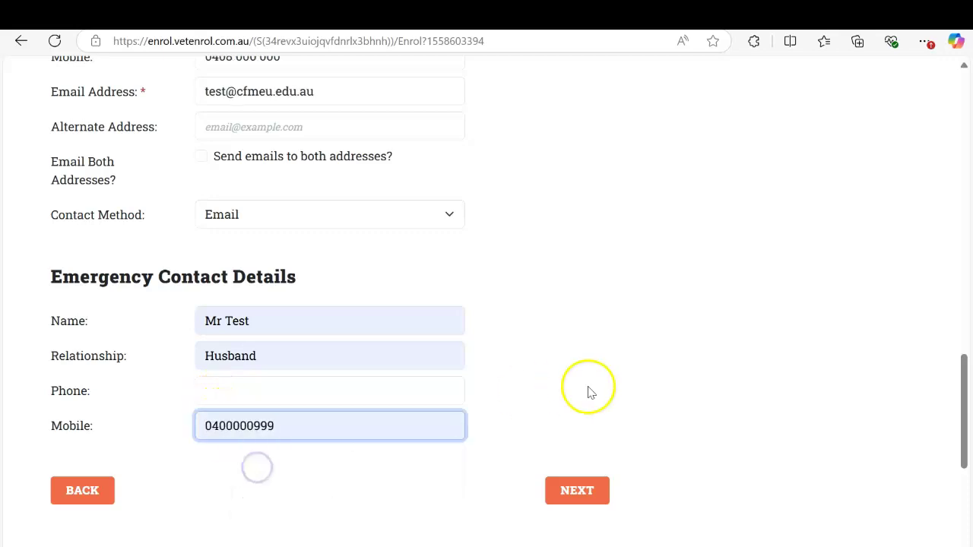
pyautogui.click(573, 490)
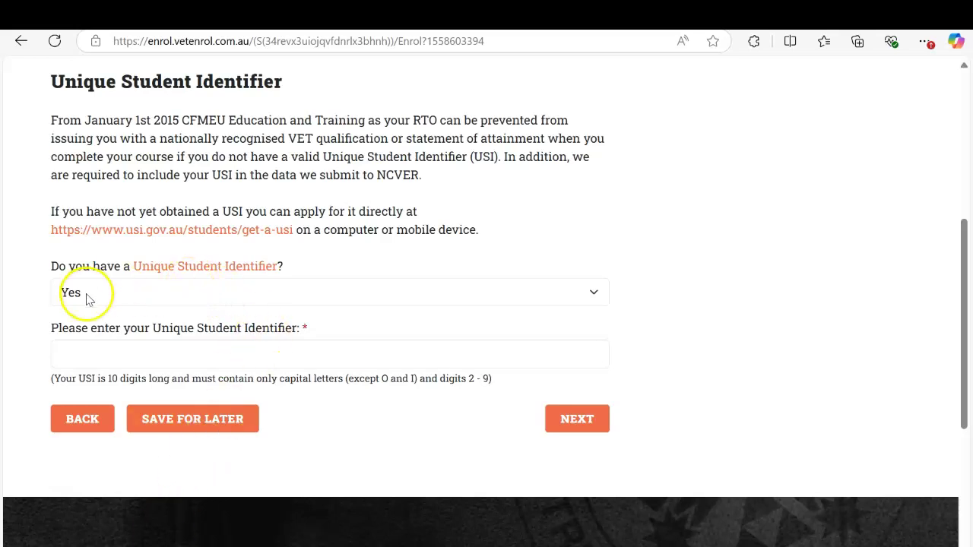
# Answer No to having a Unique Student Identifier, keeping Yes for having the provider create one.
pyautogui.click(100, 352)
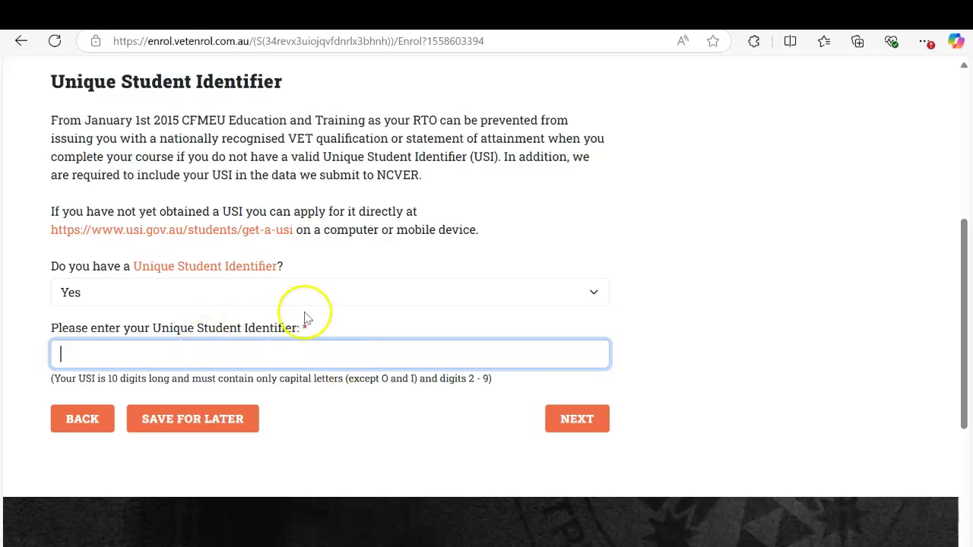
pyautogui.click(338, 294)
pyautogui.click(271, 342)
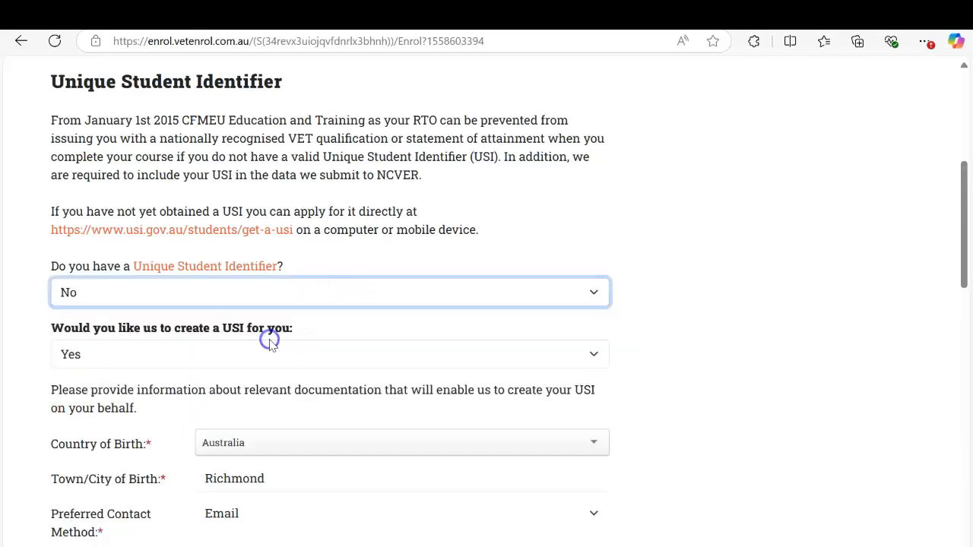
pyautogui.moveTo(963, 275); pyautogui.dragTo(963, 312)
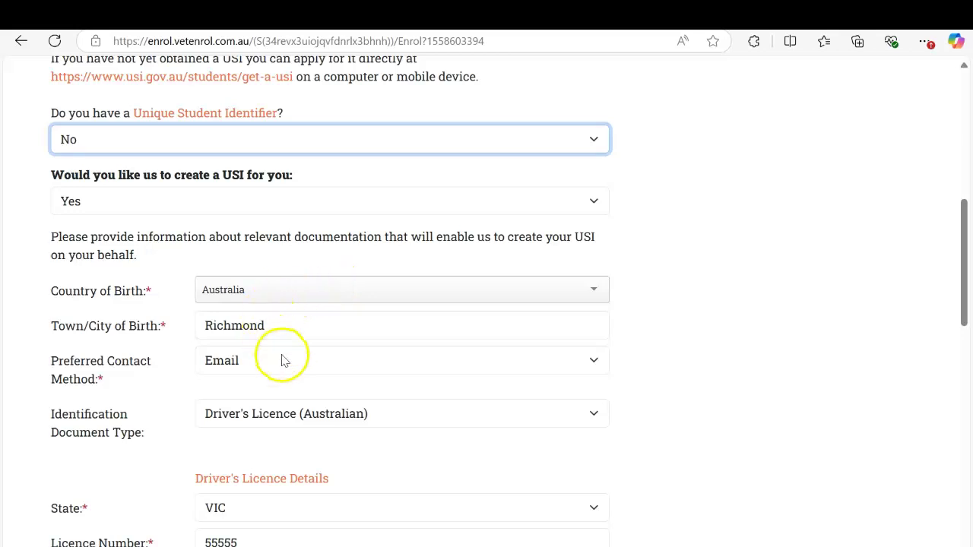
# Check the available identification document types, leaving Driver's Licence (Australian) selected.
pyautogui.click(586, 414)
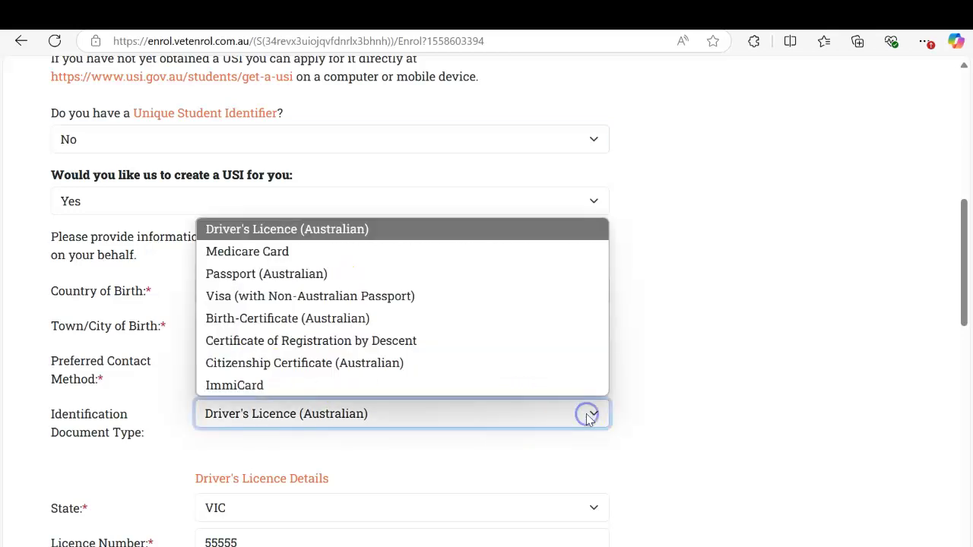
pyautogui.click(588, 416)
pyautogui.click(589, 420)
pyautogui.click(652, 413)
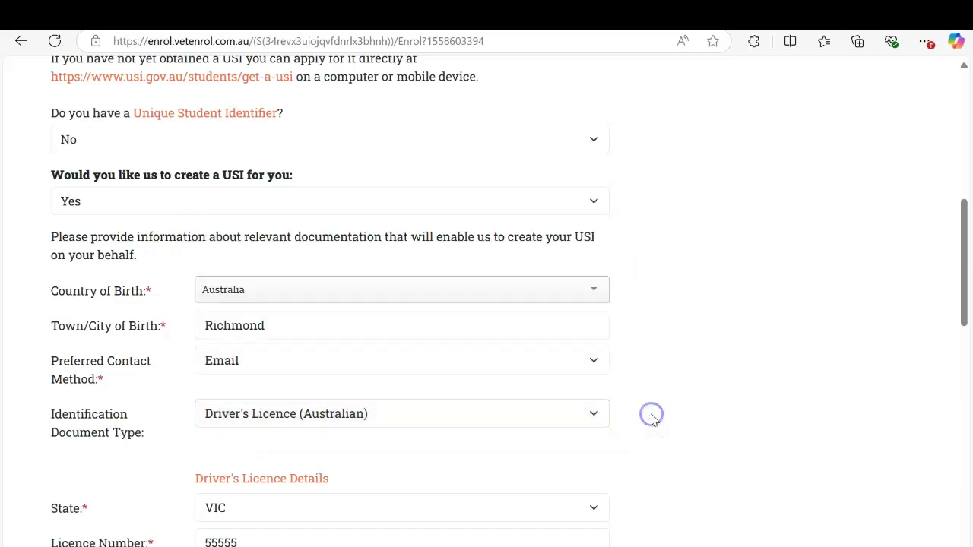
# Read to the end of the Privacy Notice for creating the USI and agree to its Terms and Conditions.
pyautogui.moveTo(965, 319); pyautogui.dragTo(968, 388)
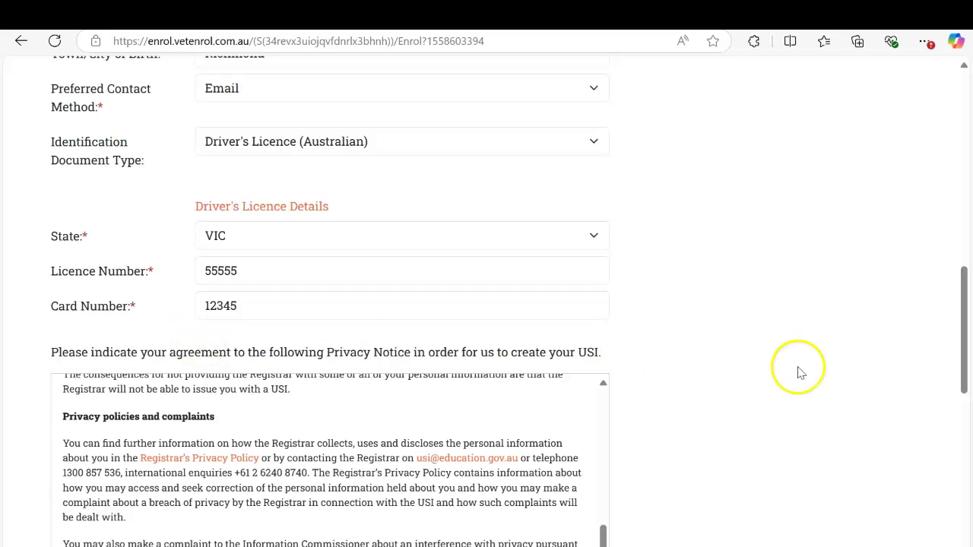
pyautogui.moveTo(965, 383); pyautogui.dragTo(969, 422)
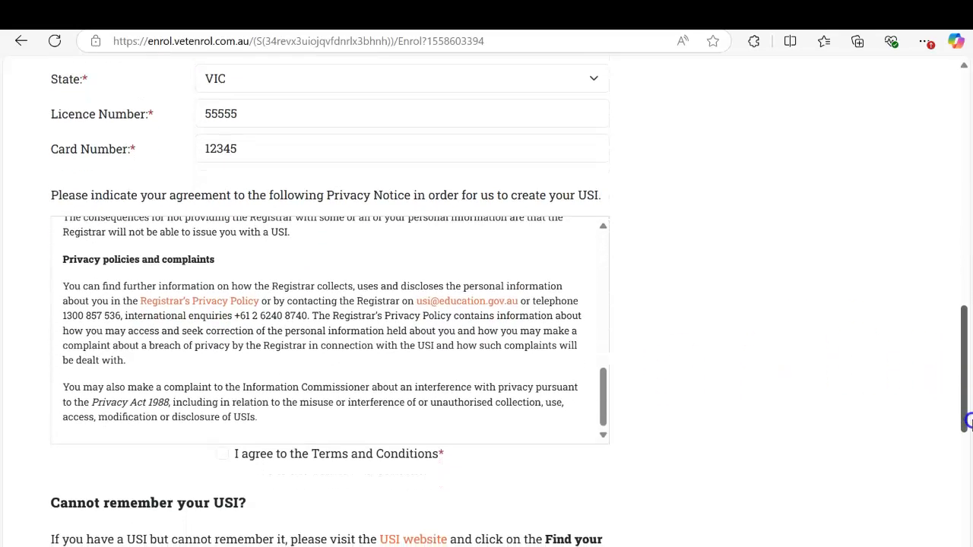
pyautogui.moveTo(605, 408)
pyautogui.mouseDown()
pyautogui.moveTo(602, 269)
pyautogui.moveTo(612, 416)
pyautogui.mouseUp()
pyautogui.click(222, 454)
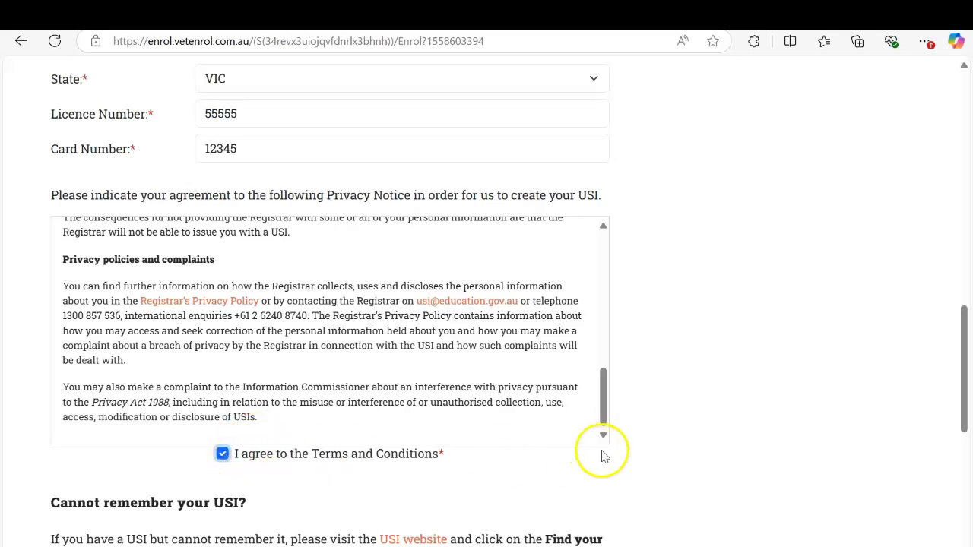
pyautogui.moveTo(963, 410); pyautogui.dragTo(966, 435)
pyautogui.hscroll(-1, 962, 408)
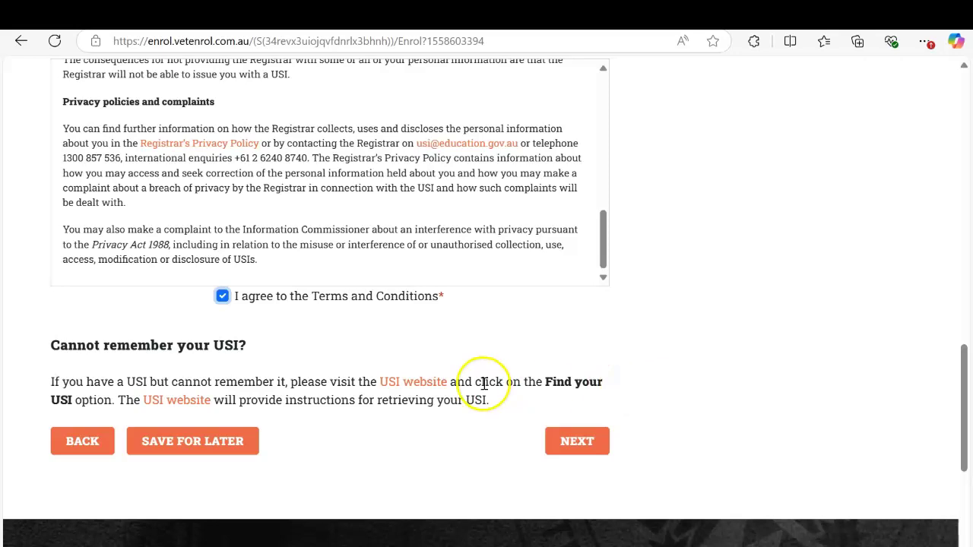
# Visit the USI website and open the Find your USI option for students who forgot their identifier.
pyautogui.click(401, 386)
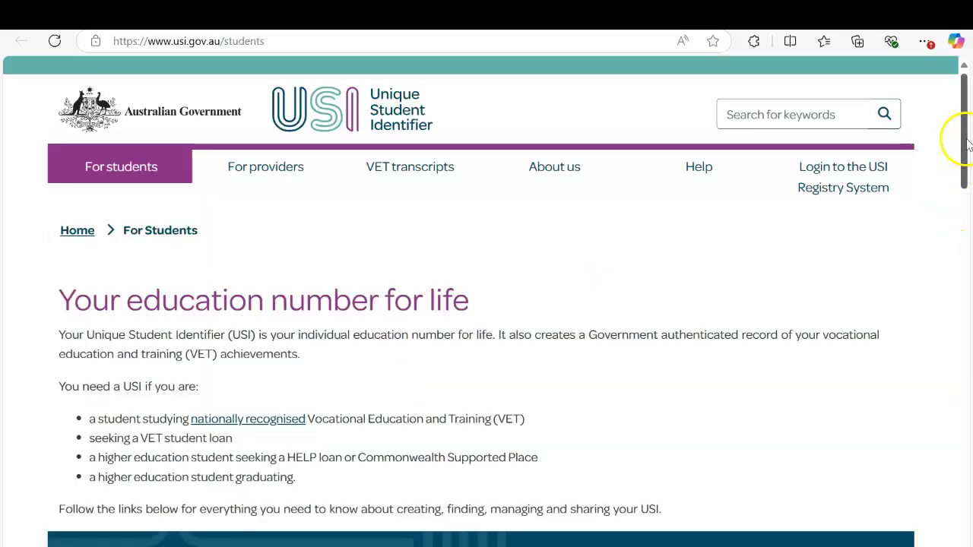
pyautogui.moveTo(963, 138); pyautogui.dragTo(964, 244)
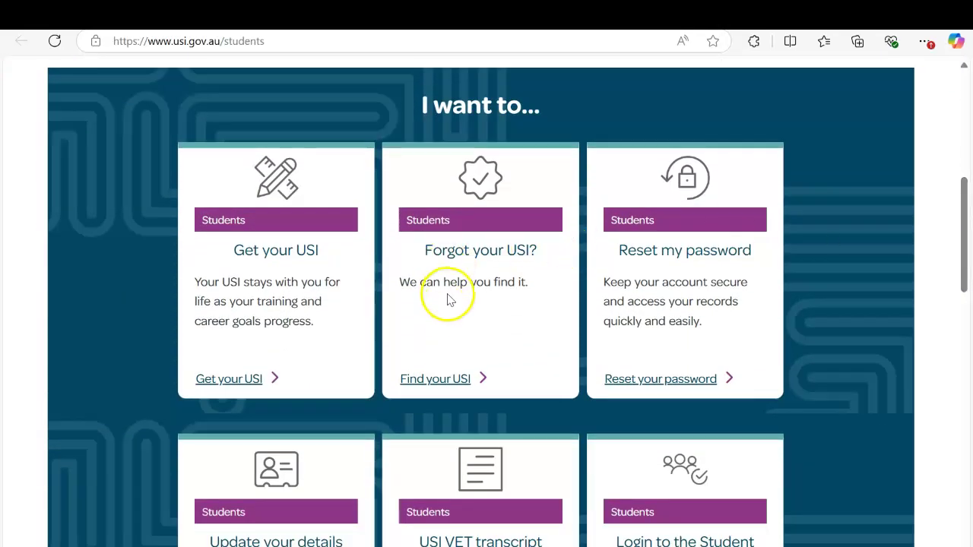
pyautogui.click(431, 376)
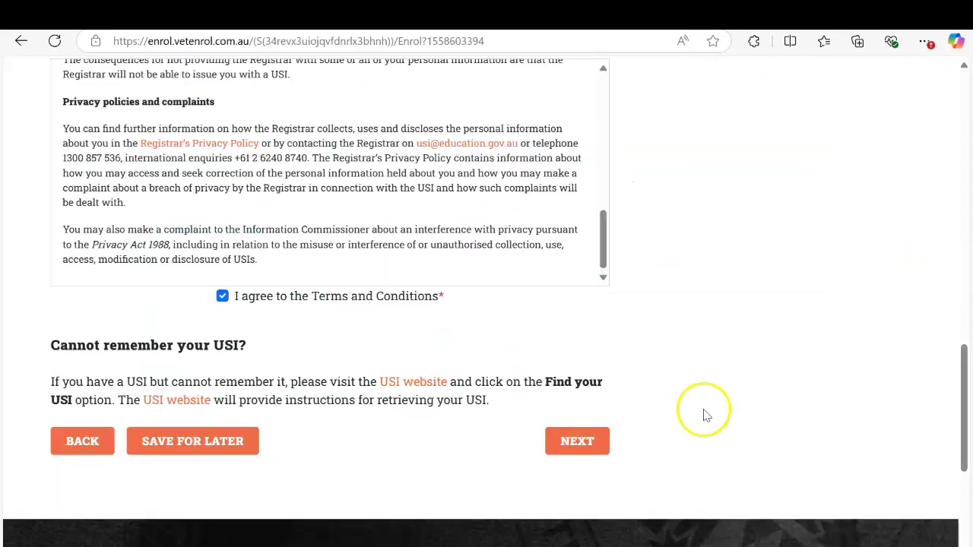
# Continue to the Identity Check page and look over its document ID fields and file uploads.
pyautogui.click(592, 454)
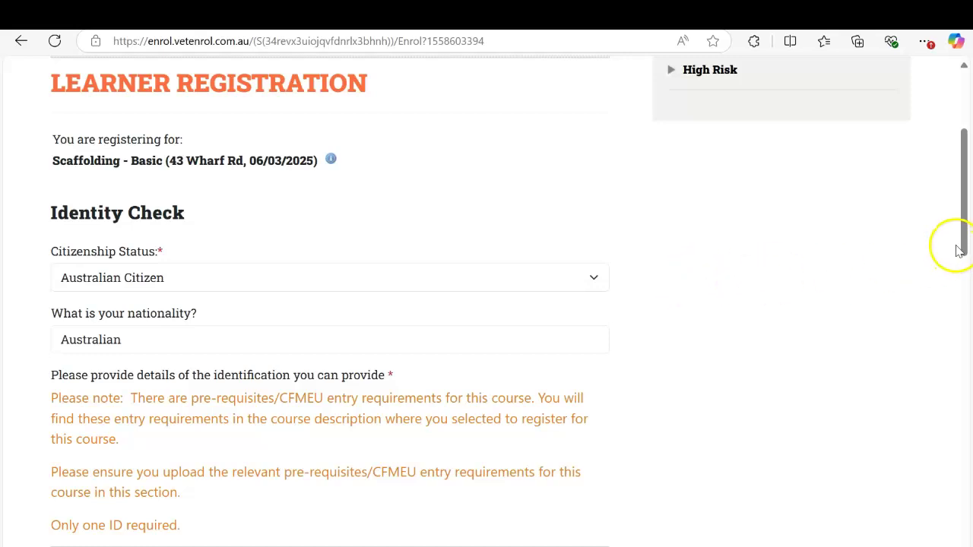
pyautogui.moveTo(965, 245); pyautogui.dragTo(968, 467)
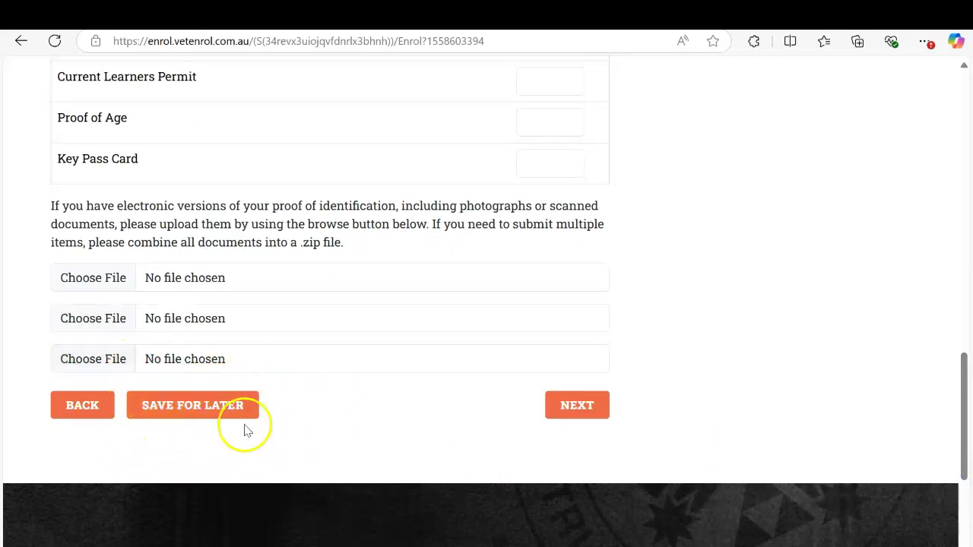
pyautogui.moveTo(966, 465); pyautogui.dragTo(966, 259)
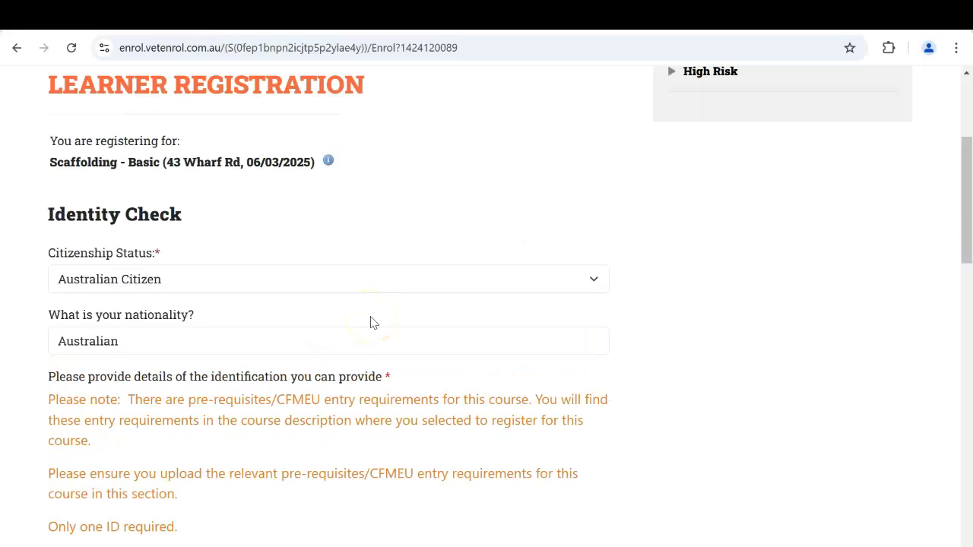
# Choose Australian Citizen as the citizenship status and check the nationality field, leaving it at Australian.
pyautogui.click(598, 277)
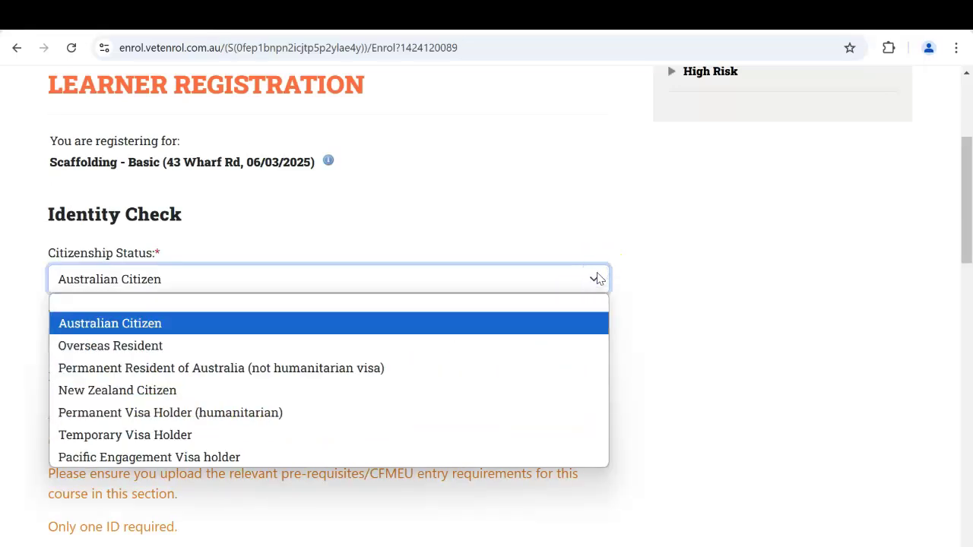
pyautogui.click(529, 323)
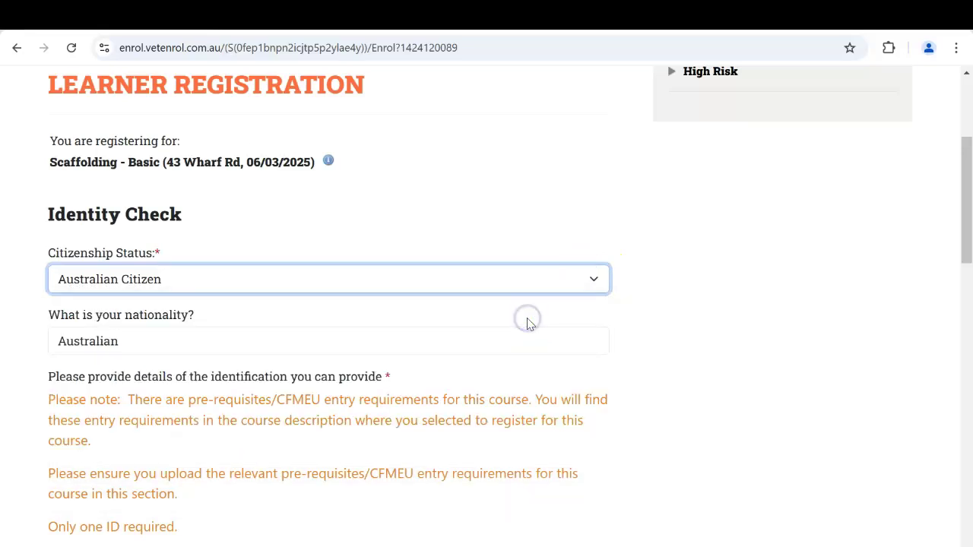
pyautogui.click(463, 348)
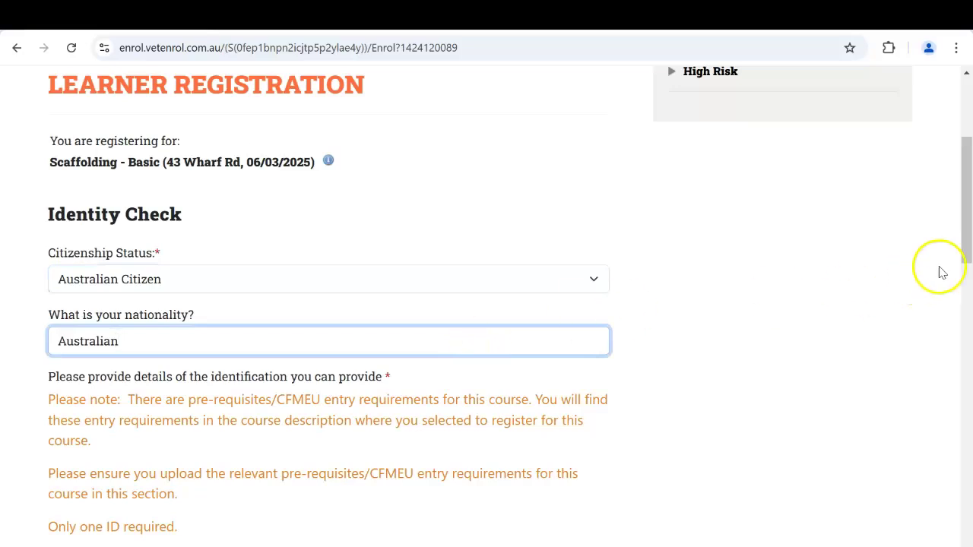
# Check the sample licence cards in the Acrobat PDF and enter N/A as the Current Australian Passport's document ID.
pyautogui.moveTo(966, 232); pyautogui.dragTo(968, 308)
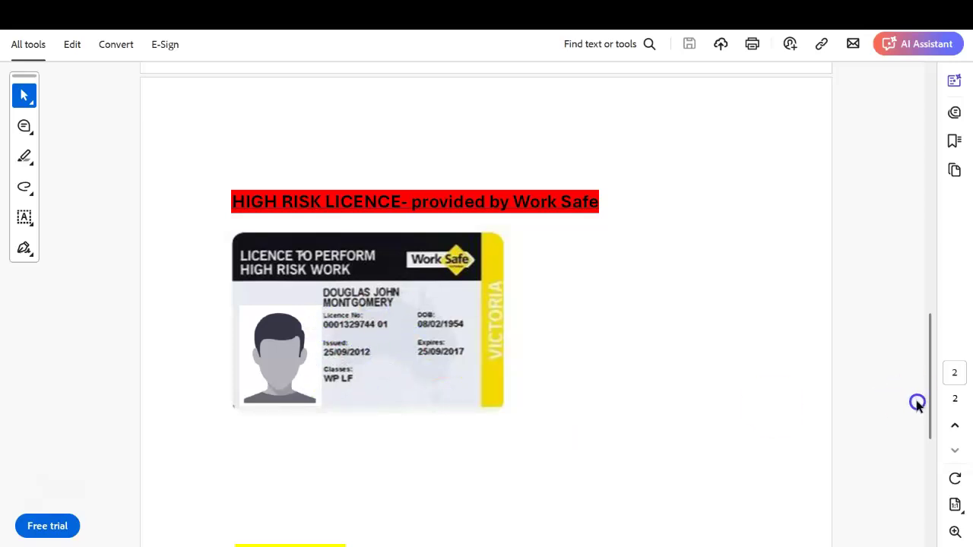
pyautogui.moveTo(928, 408); pyautogui.dragTo(949, 527)
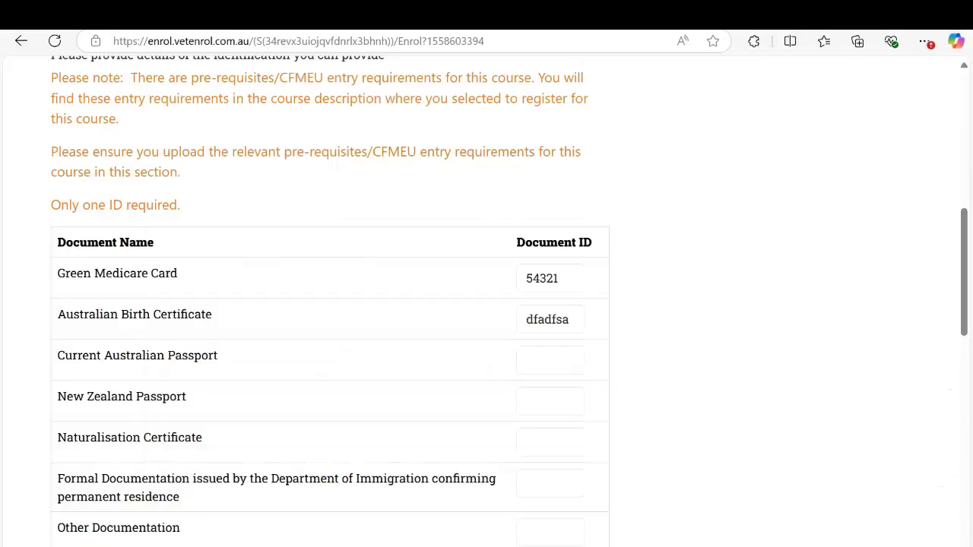
pyautogui.click(553, 351)
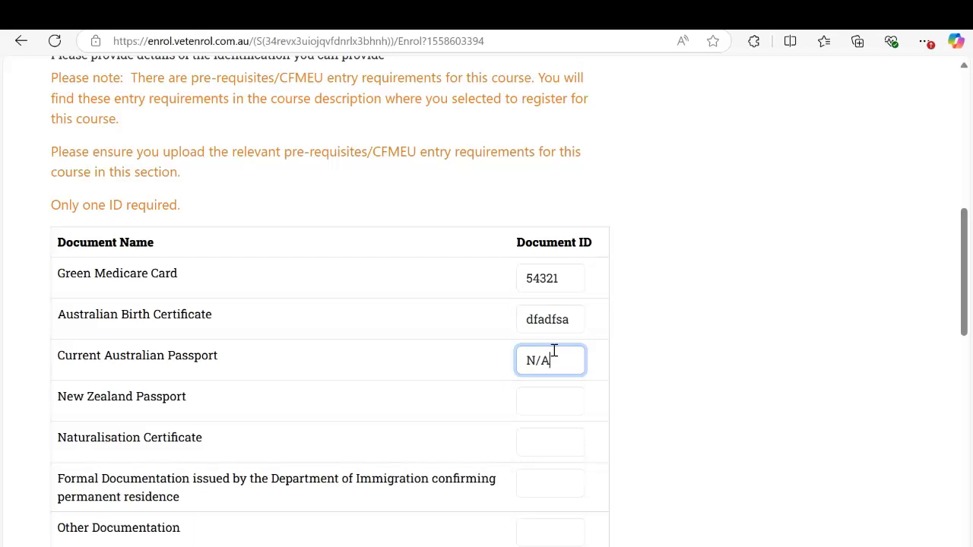
# Attach Driver Licence.jpg as the first proof of identification file and continue to the Employment Details page.
pyautogui.moveTo(965, 326); pyautogui.dragTo(963, 460)
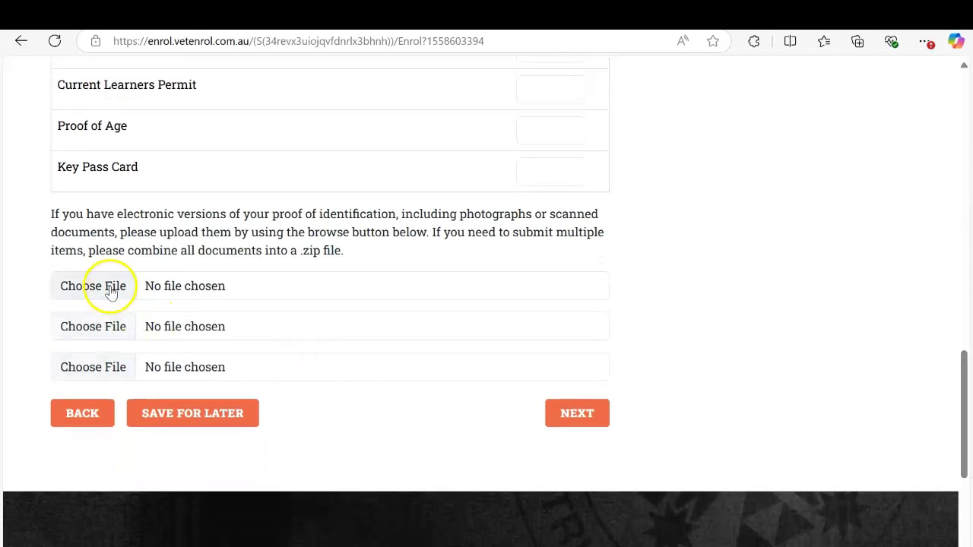
pyautogui.click(116, 291)
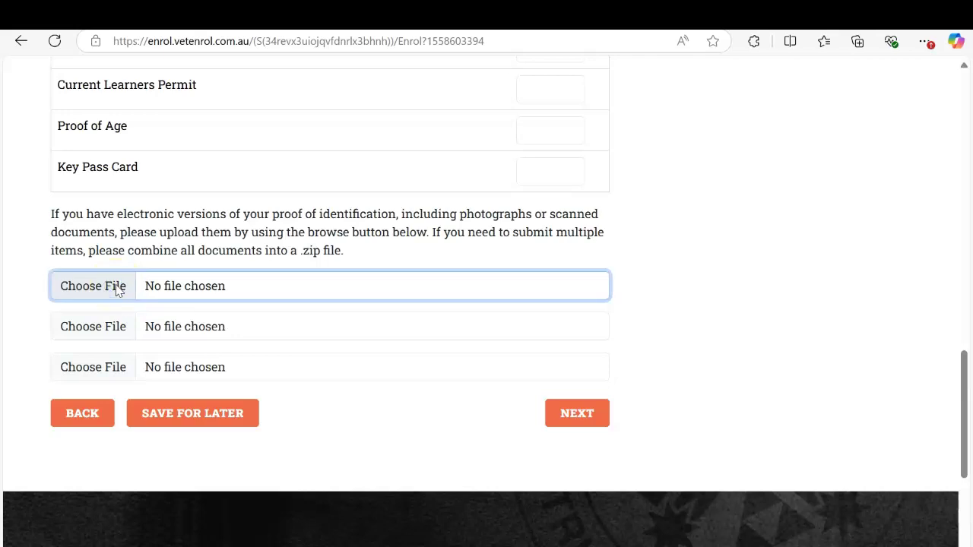
pyautogui.click(185, 123)
pyautogui.click(356, 336)
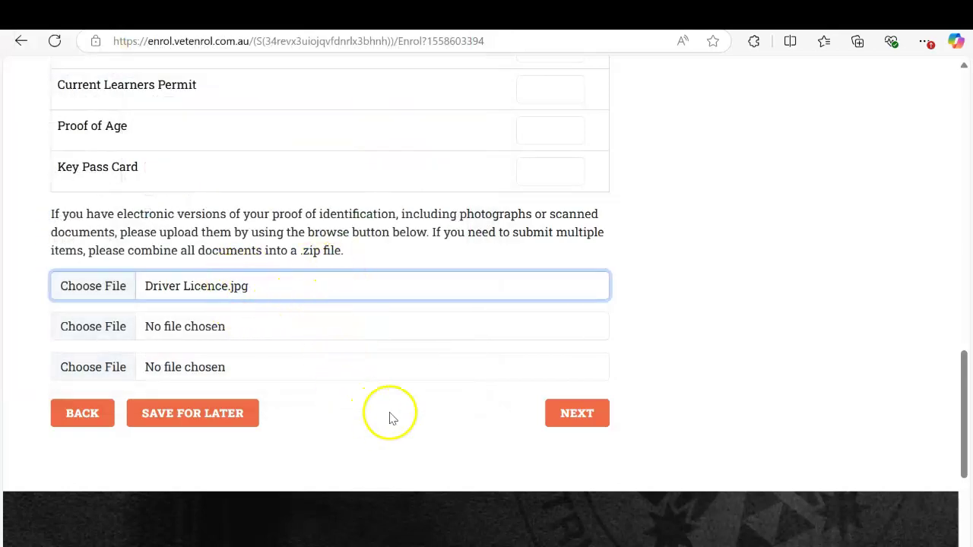
pyautogui.click(583, 418)
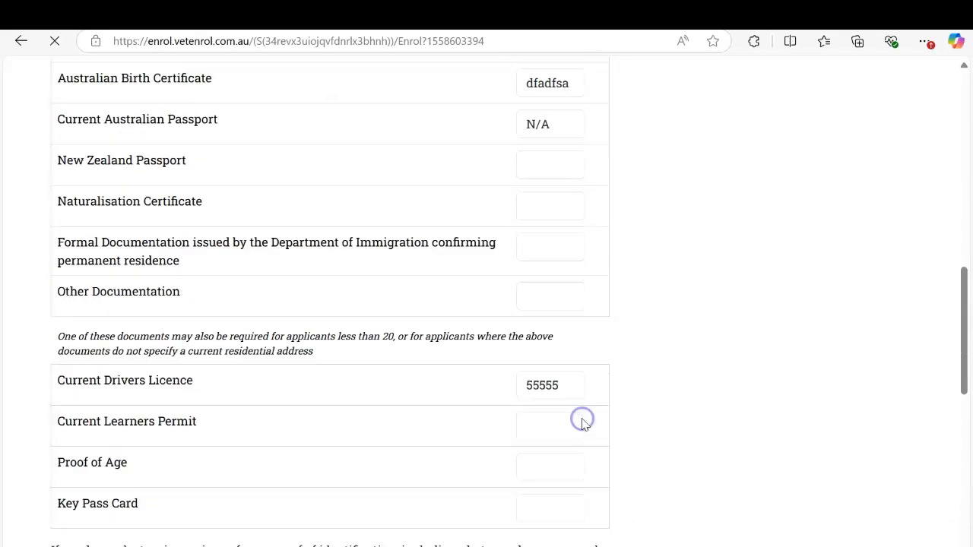
# Review the prefilled employer details without changes and continue to the Concession Application page.
pyautogui.moveTo(966, 239); pyautogui.dragTo(969, 359)
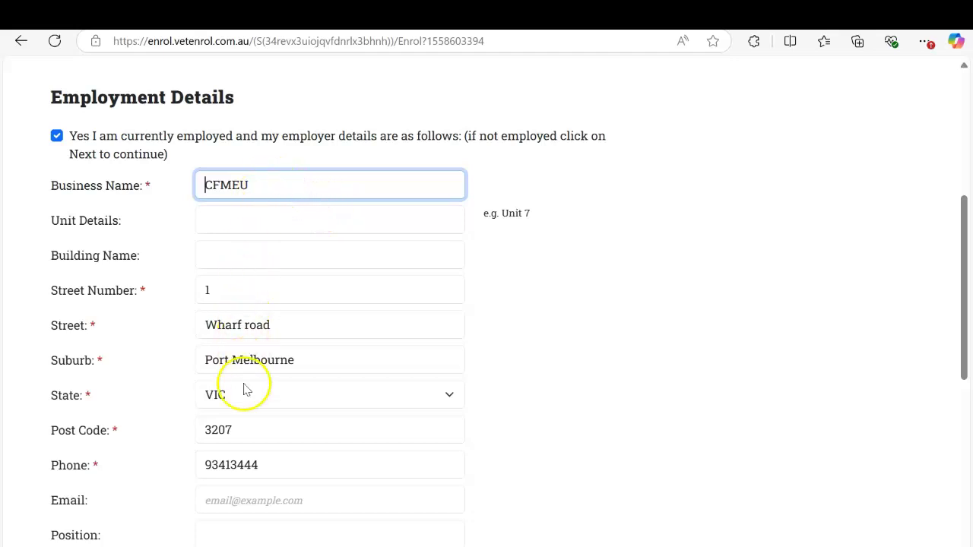
pyautogui.moveTo(961, 374); pyautogui.dragTo(968, 423)
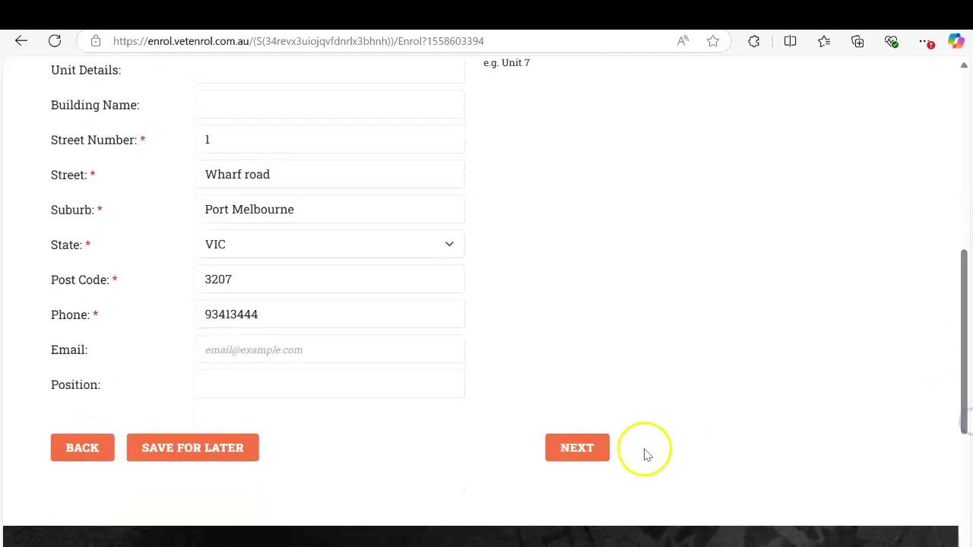
pyautogui.click(577, 450)
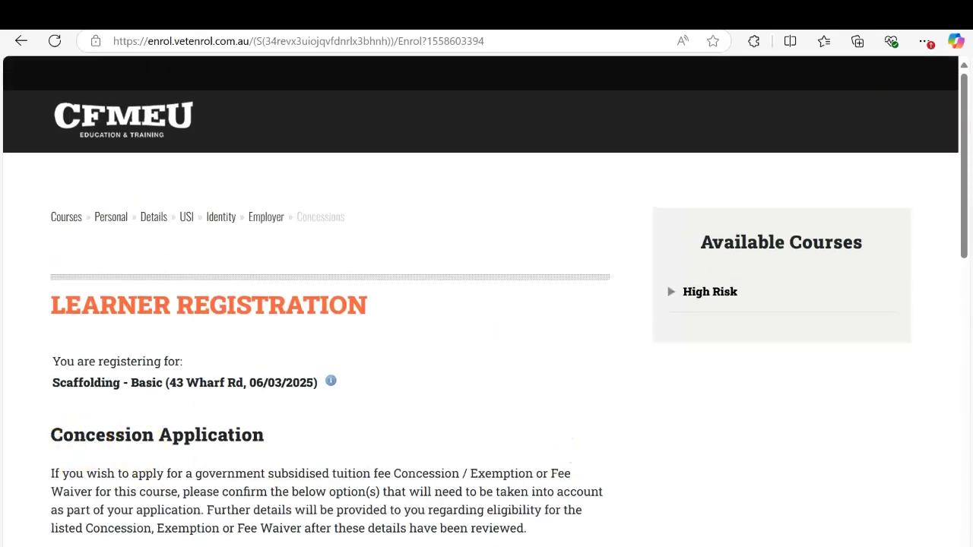
# Set the concessions question to Yes and tick Health Care Card and Pensioner Concession Card.
pyautogui.moveTo(956, 254); pyautogui.dragTo(968, 384)
pyautogui.click(596, 352)
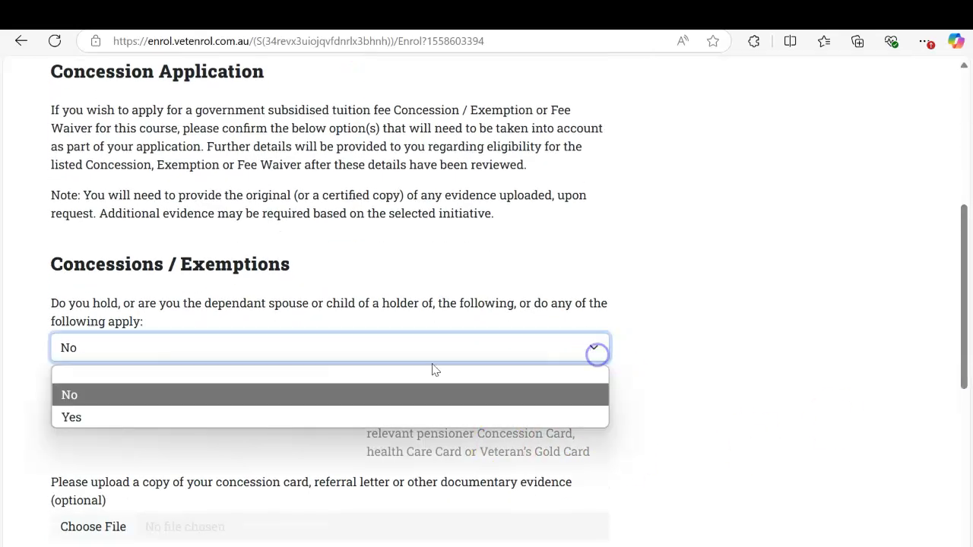
pyautogui.click(298, 412)
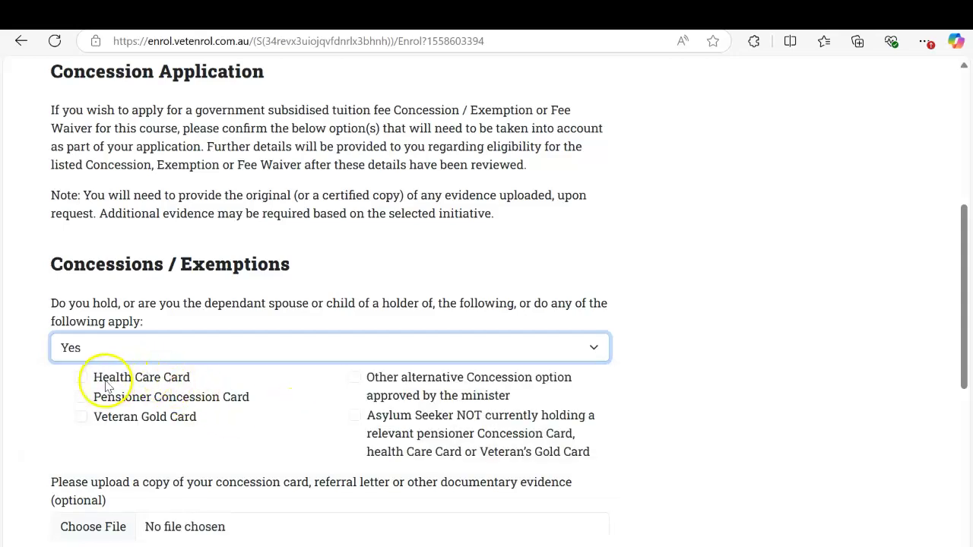
pyautogui.click(81, 377)
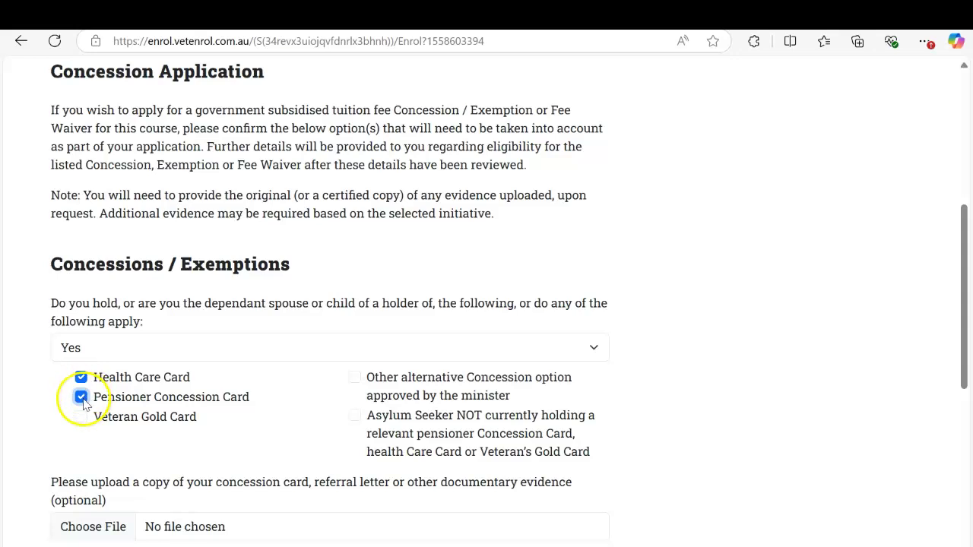
pyautogui.moveTo(964, 367); pyautogui.dragTo(964, 406)
pyautogui.click(80, 290)
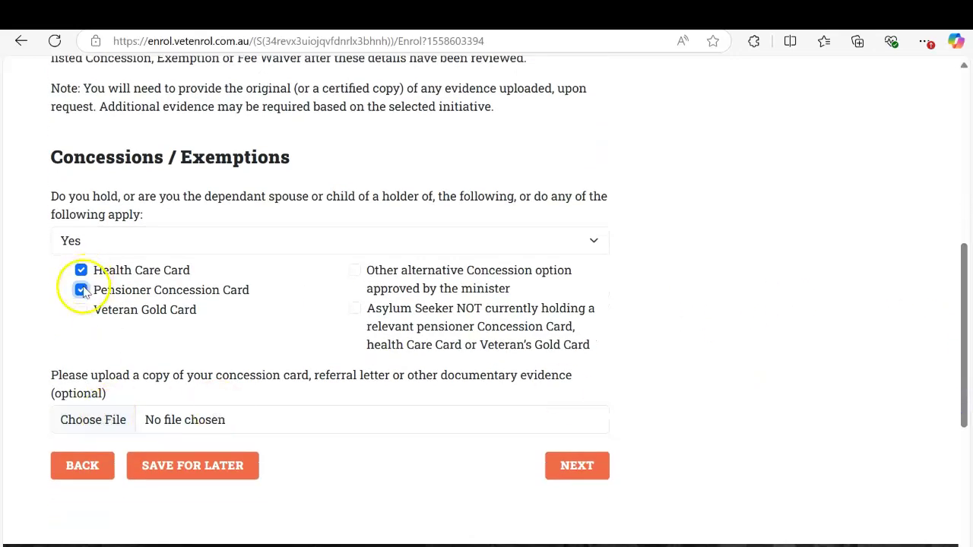
# Set the concessions question to No and continue to the Victorian Student Number questions.
pyautogui.click(97, 241)
pyautogui.click(89, 290)
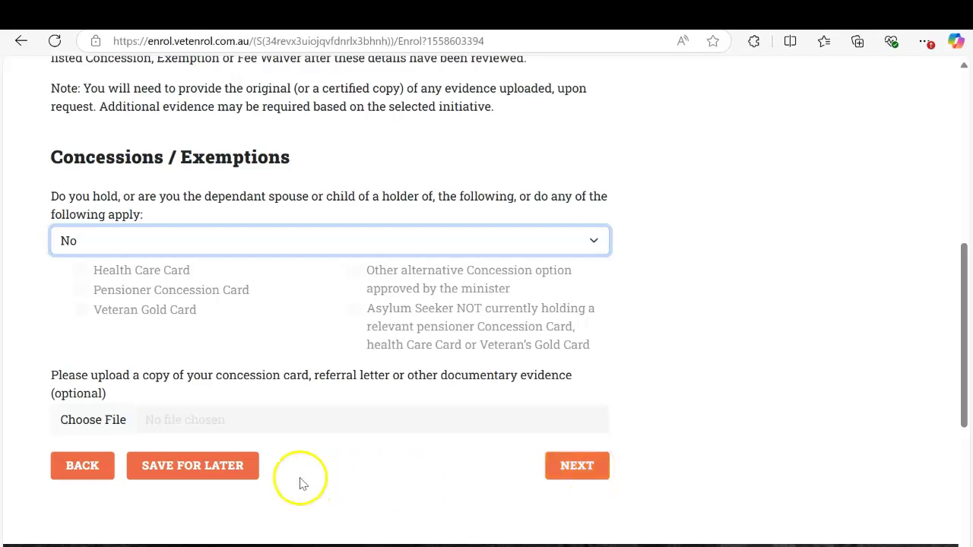
pyautogui.click(580, 470)
pyautogui.scroll(-3, 84, 490)
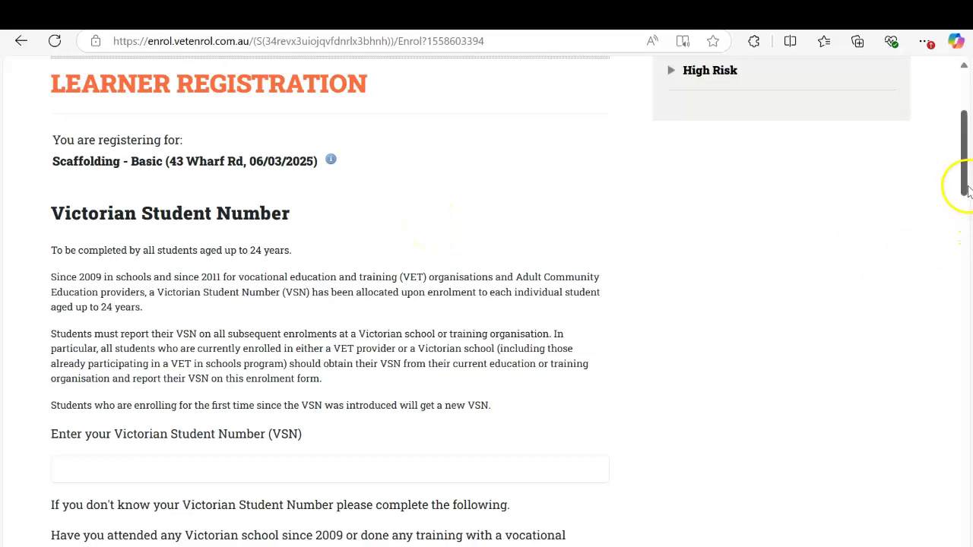
pyautogui.moveTo(964, 183); pyautogui.dragTo(963, 217)
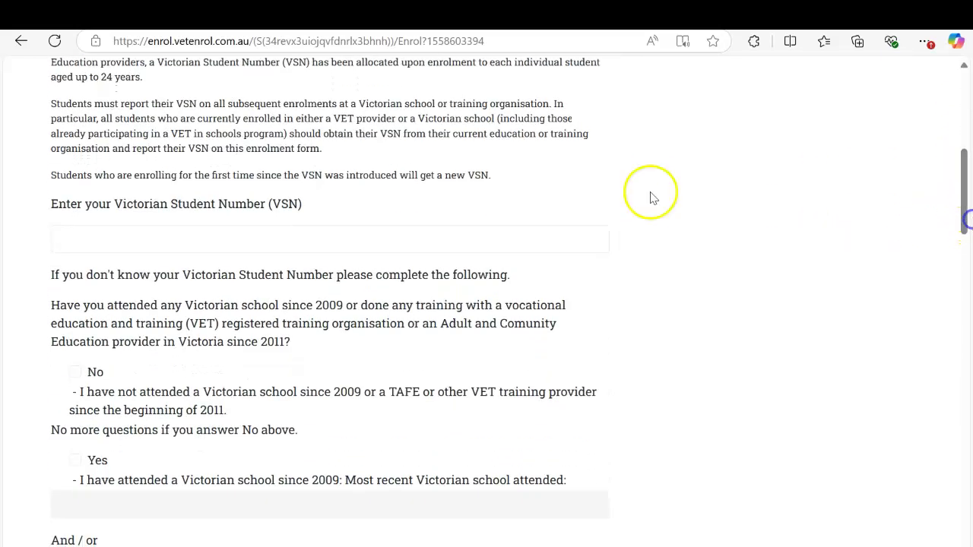
# Tick Yes for having attended a Victorian school since 2009 and clear that answer again.
pyautogui.click(282, 235)
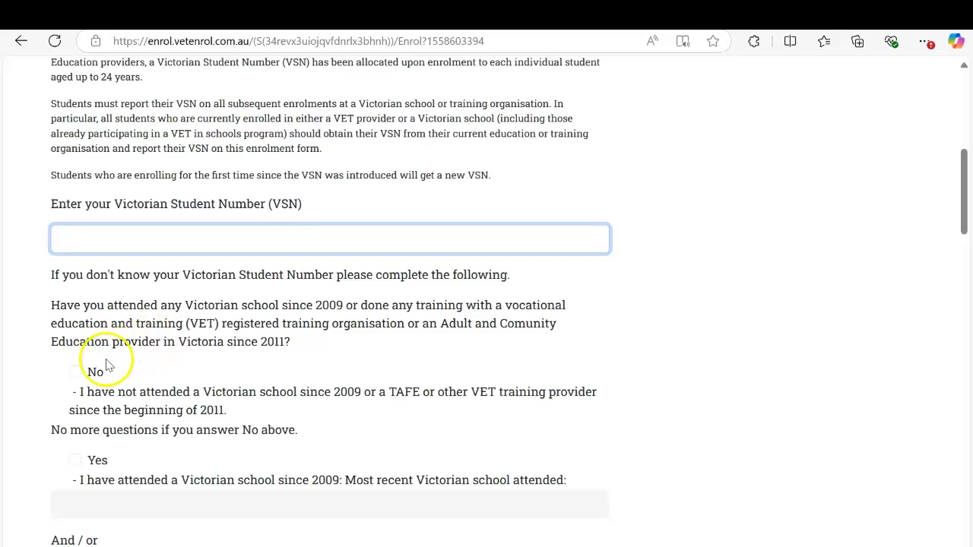
pyautogui.click(77, 461)
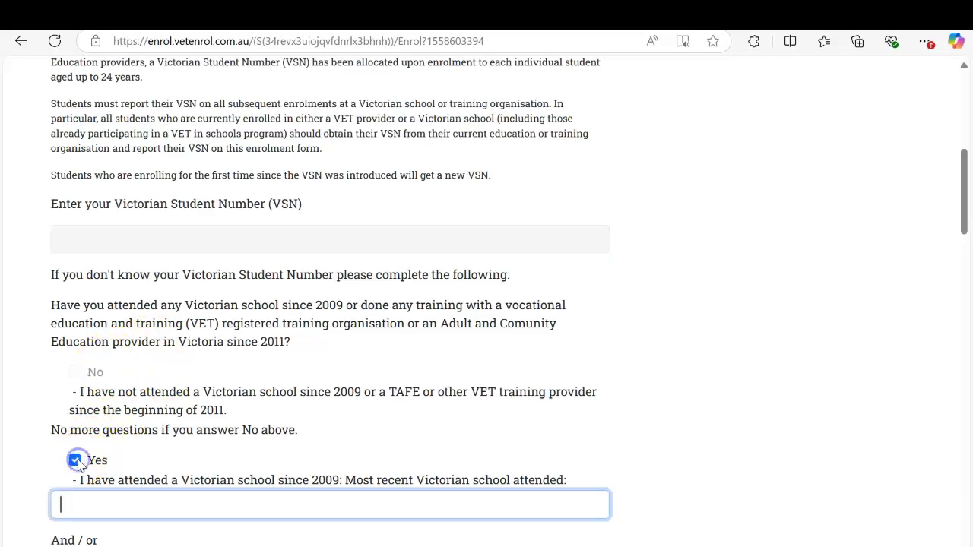
pyautogui.moveTo(962, 226); pyautogui.dragTo(962, 279)
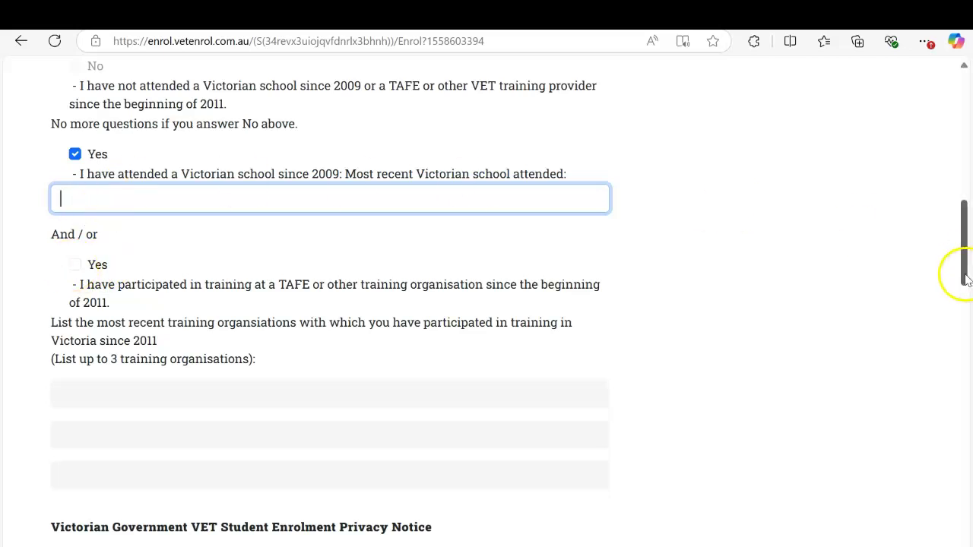
pyautogui.moveTo(963, 275); pyautogui.dragTo(962, 242)
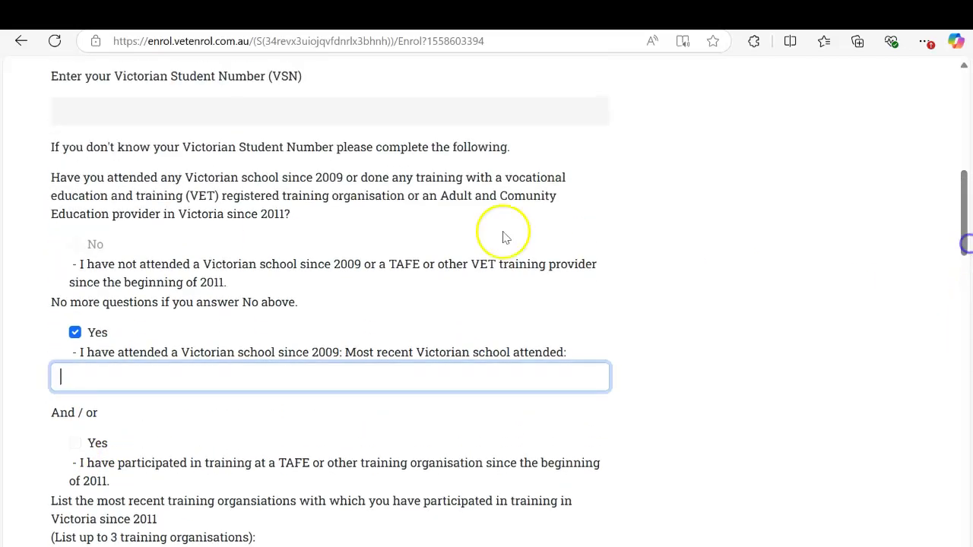
pyautogui.click(75, 332)
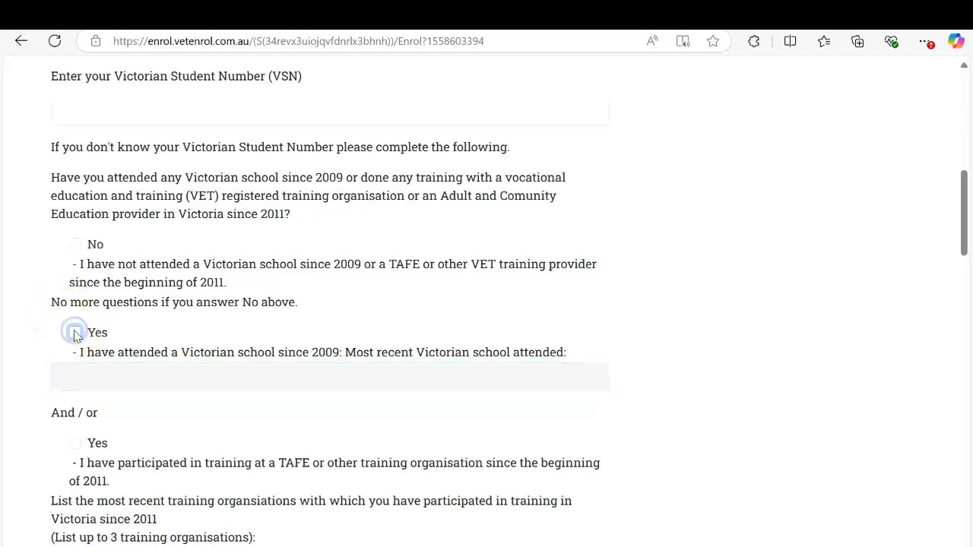
pyautogui.click(74, 332)
pyautogui.click(75, 332)
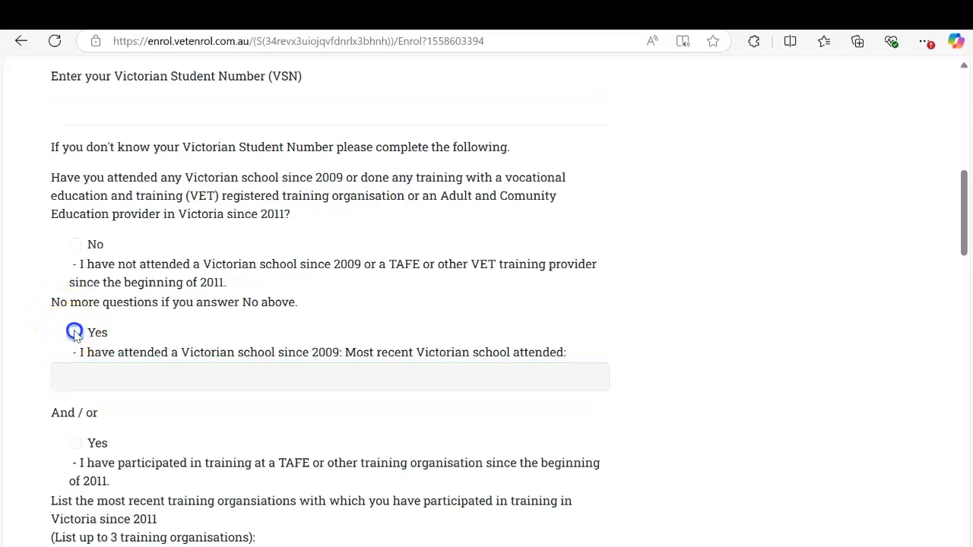
# Answer No to prior Victorian school or training attendance, acknowledge the VET Student Enrolment Privacy Notice and continue to the Government Data Collection Requirements page.
pyautogui.click(75, 244)
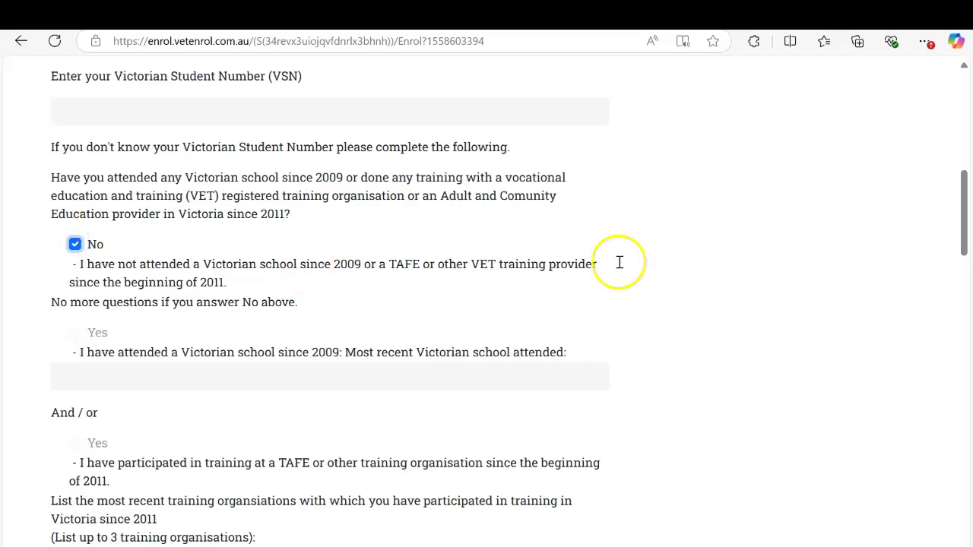
pyautogui.moveTo(963, 232); pyautogui.dragTo(969, 470)
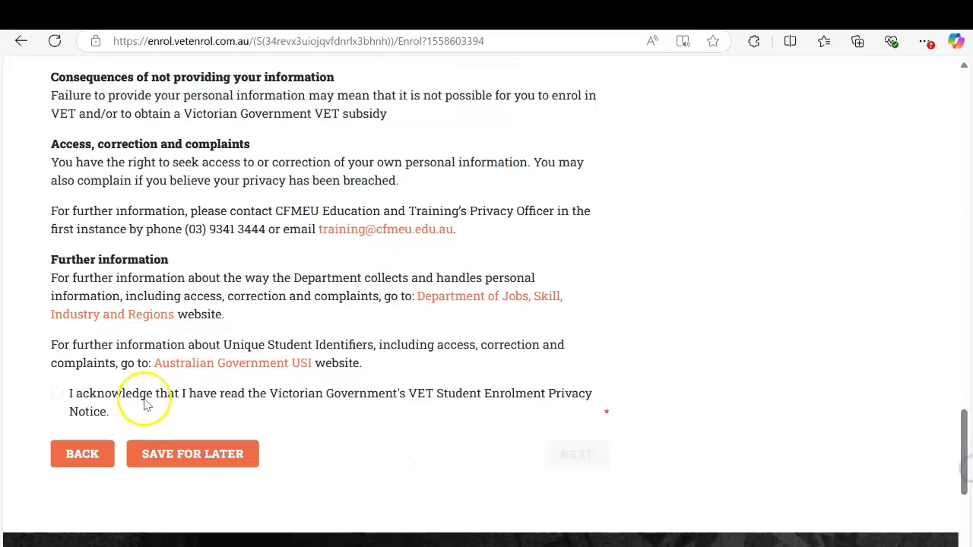
pyautogui.click(53, 395)
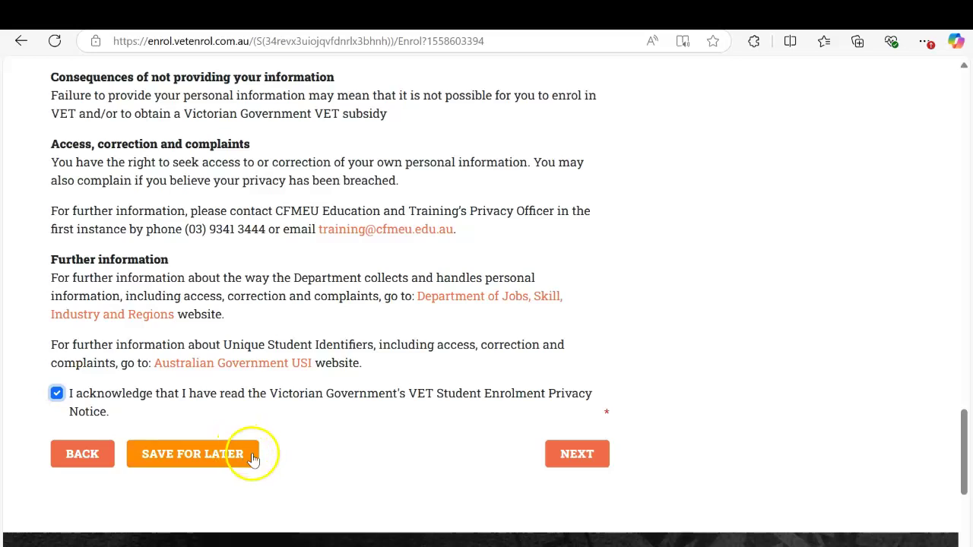
pyautogui.click(570, 454)
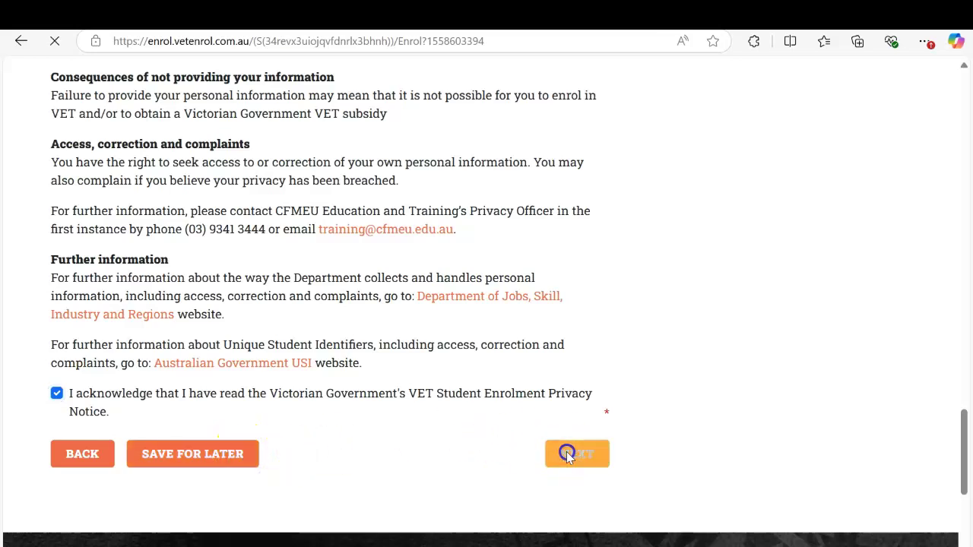
# Set the completed-qualifications question to Yes, tick Bachelor Degree or Higher Degree level and view its recognition options.
pyautogui.scroll(-3, 970, 516)
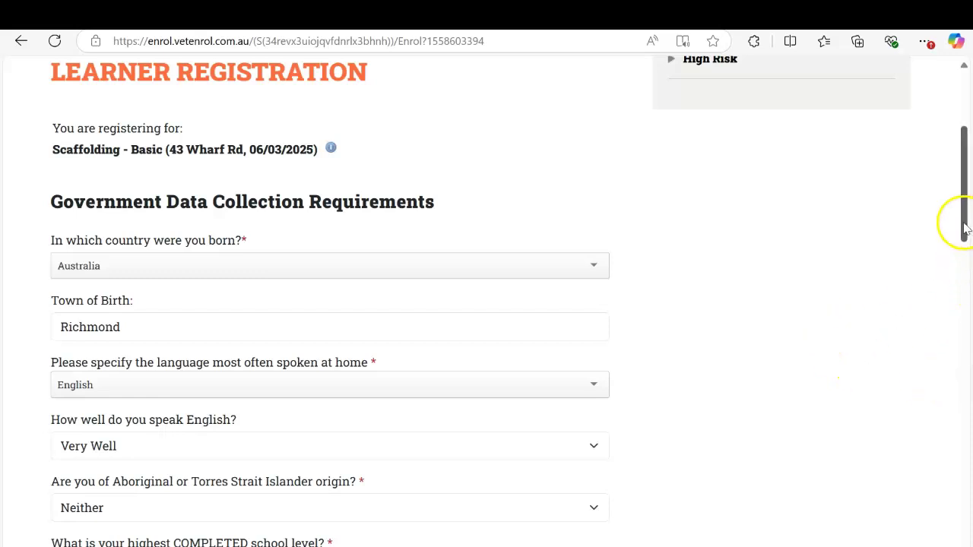
pyautogui.moveTo(963, 225); pyautogui.dragTo(964, 260)
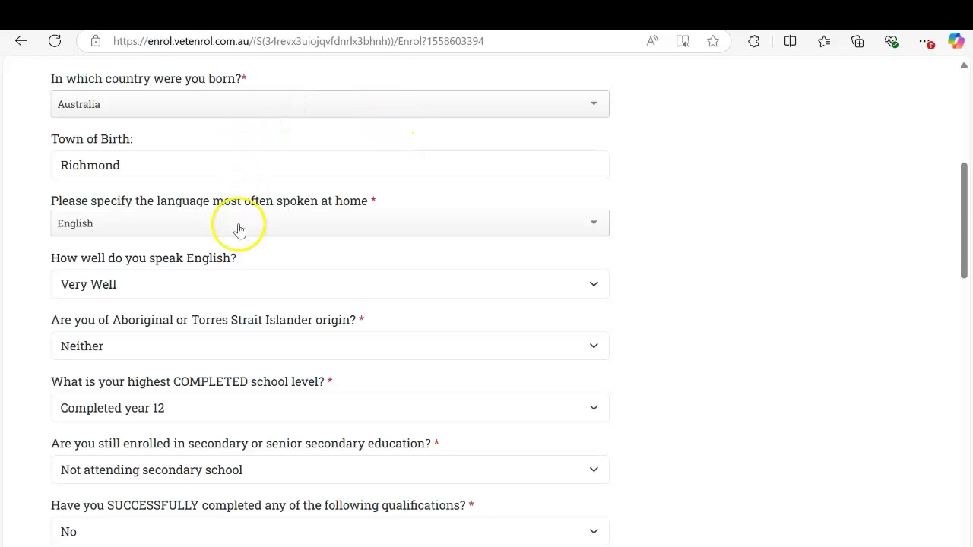
pyautogui.moveTo(962, 267); pyautogui.dragTo(962, 316)
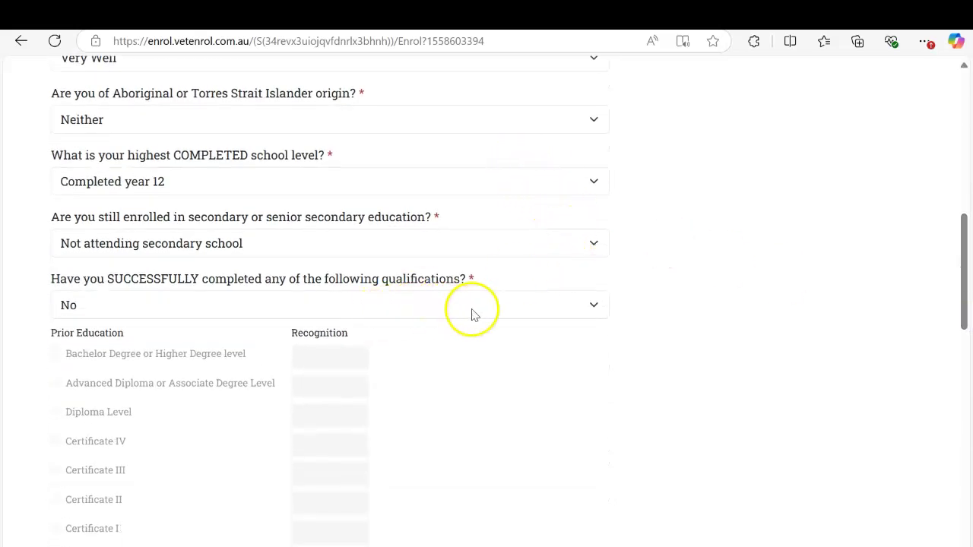
pyautogui.click(145, 312)
pyautogui.click(120, 351)
pyautogui.click(56, 353)
pyautogui.click(353, 357)
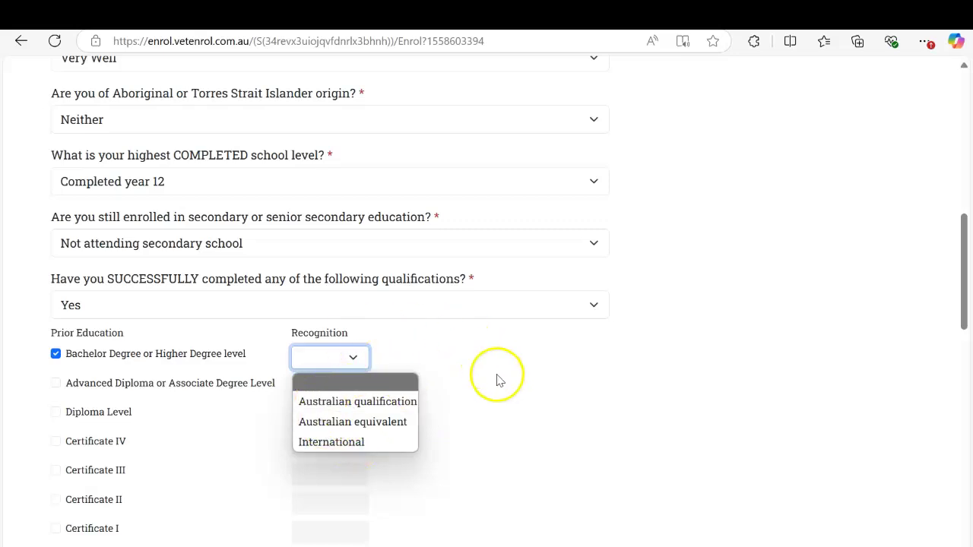
pyautogui.click(472, 373)
# Clear Bachelor Degree or Higher Degree level and set the completed-qualifications question back to No.
pyautogui.click(55, 354)
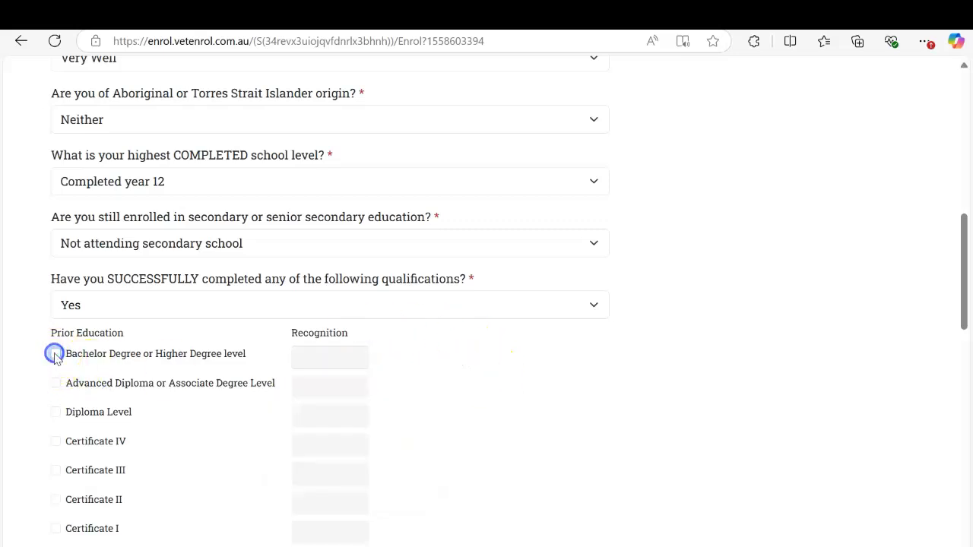
pyautogui.click(253, 305)
pyautogui.click(217, 371)
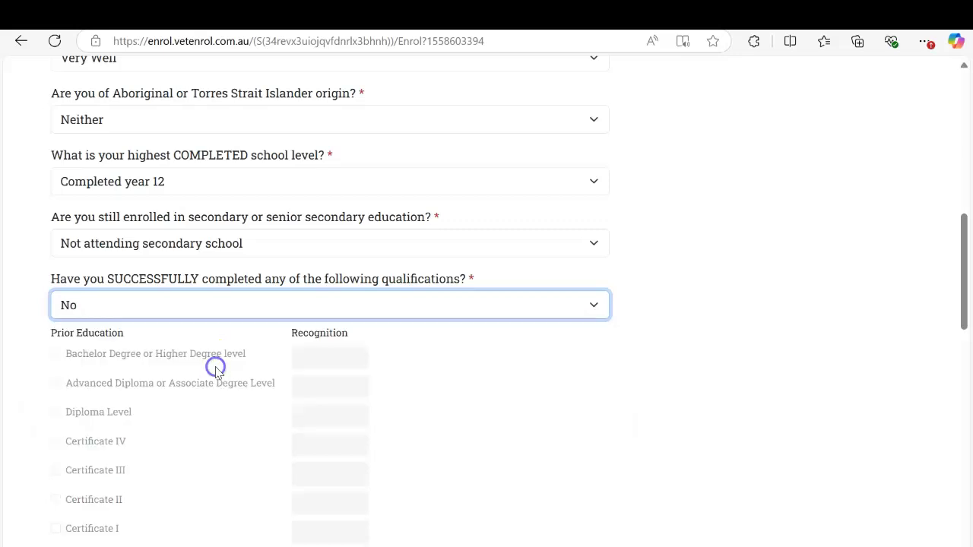
# Add Retrenched Worker and Asylum Seeker as Commencing Program Cohort Identifiers.
pyautogui.moveTo(967, 308); pyautogui.dragTo(970, 393)
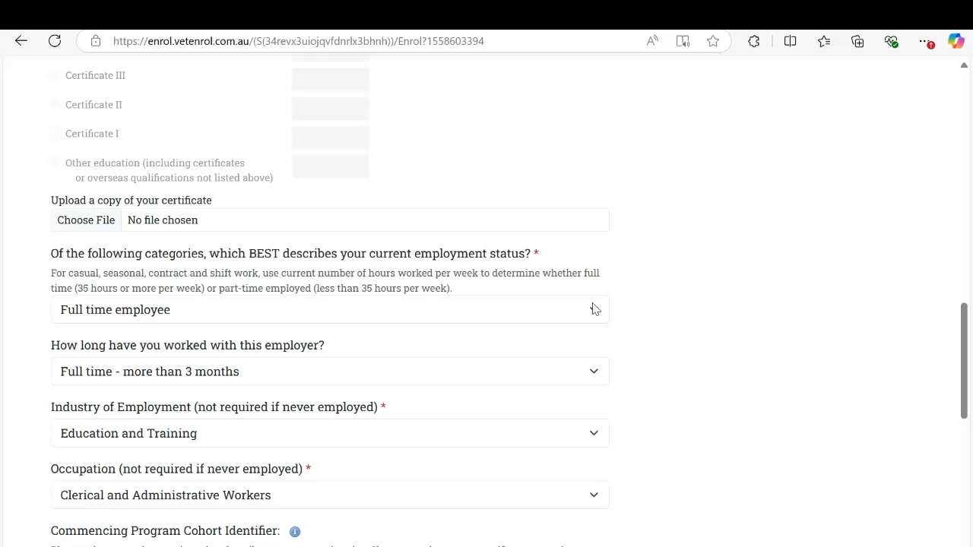
pyautogui.moveTo(965, 357); pyautogui.dragTo(965, 392)
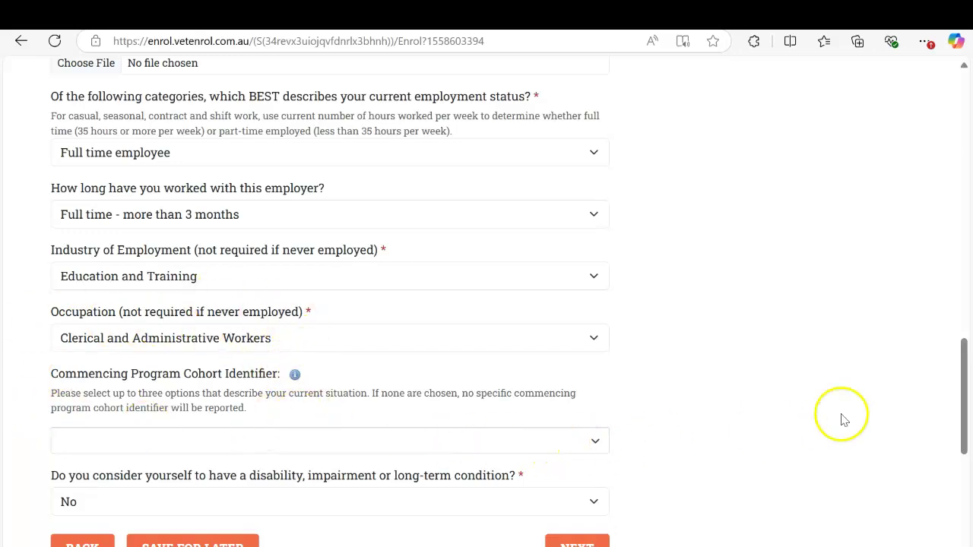
pyautogui.scroll(-2, 966, 428)
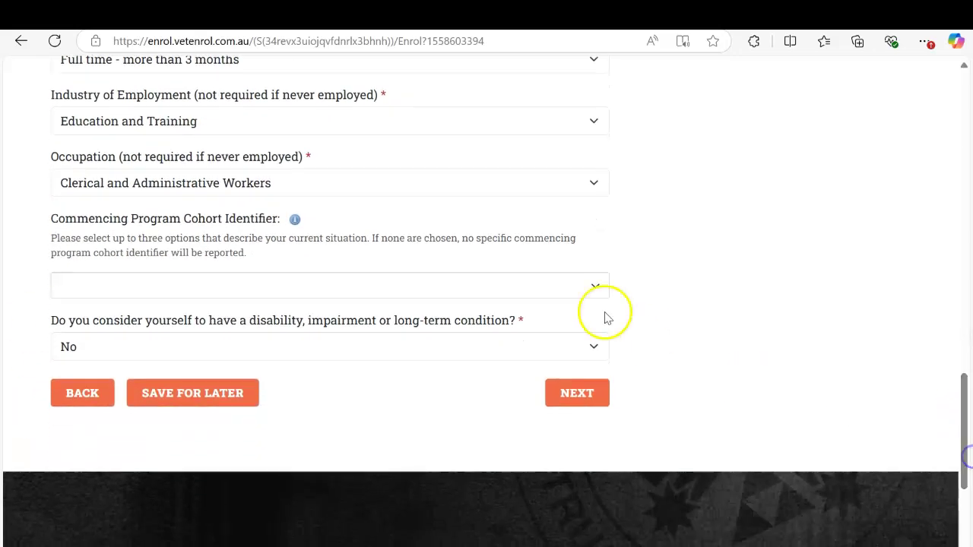
pyautogui.click(591, 285)
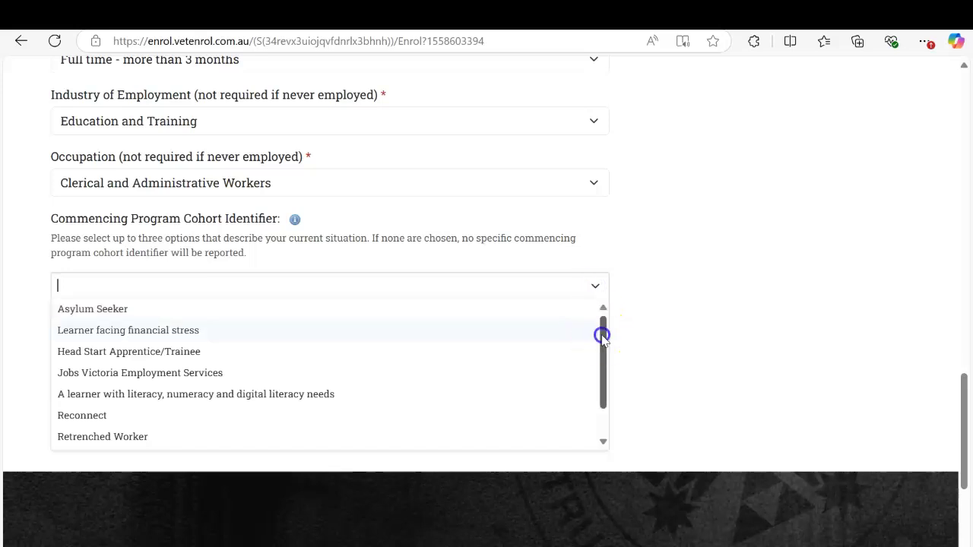
pyautogui.moveTo(602, 330); pyautogui.dragTo(607, 378)
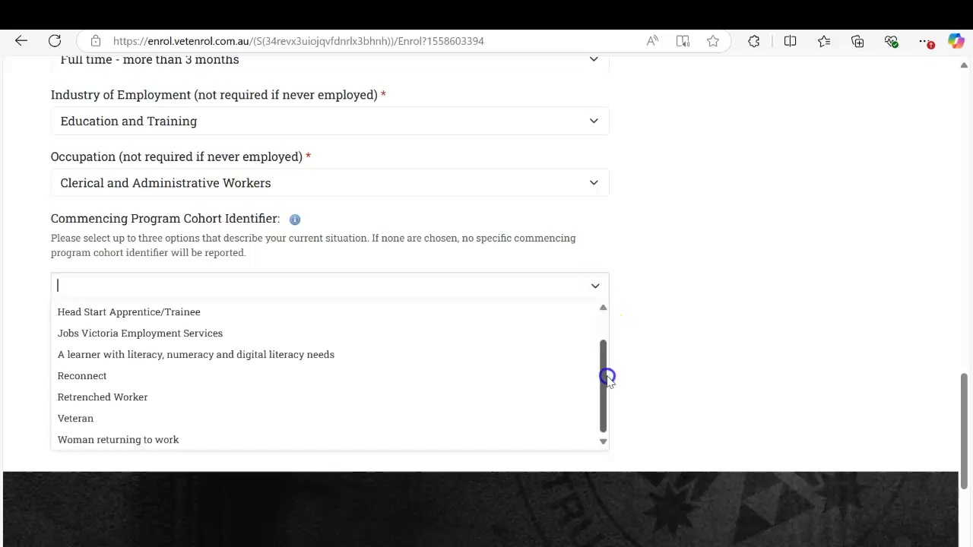
pyautogui.click(162, 404)
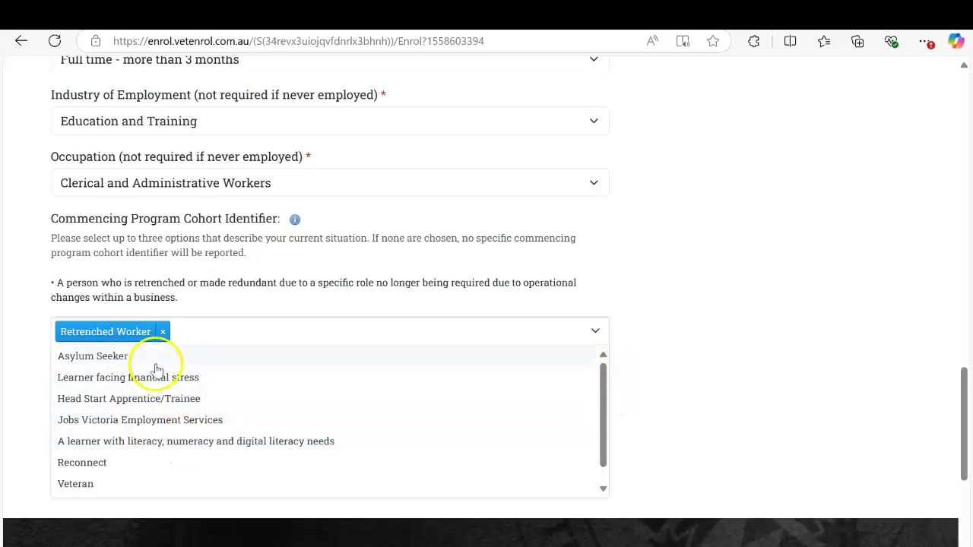
pyautogui.moveTo(104, 456)
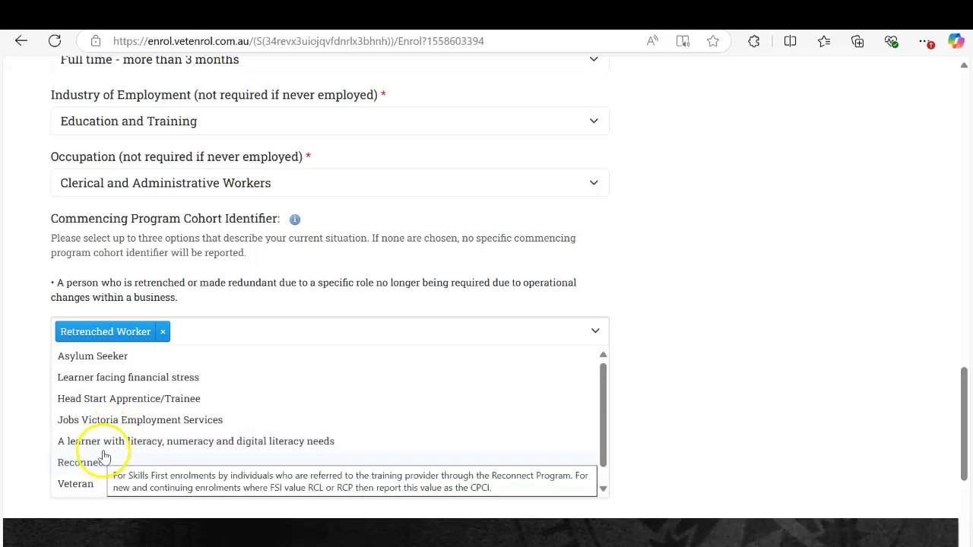
pyautogui.click(112, 355)
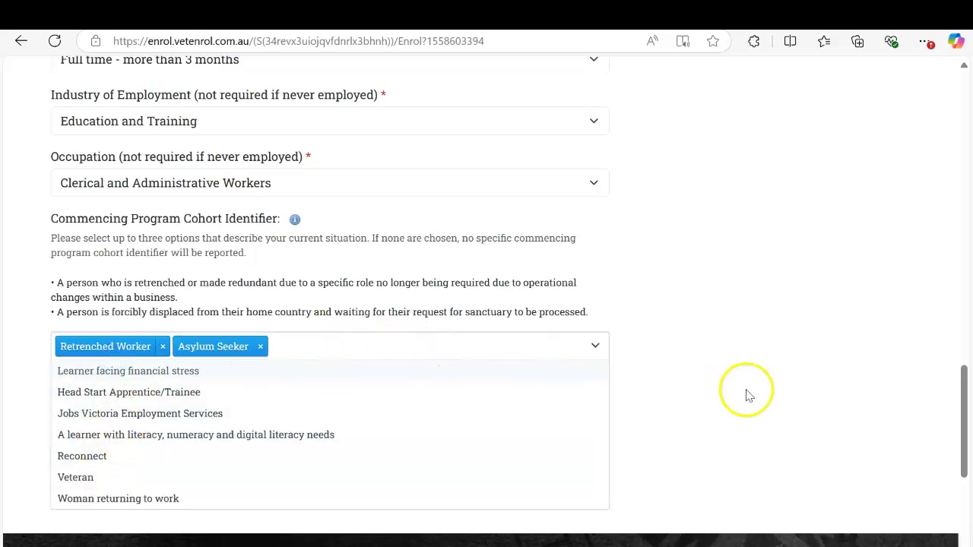
# Remove Asylum Seeker and Retrenched Worker from the Commencing Program Cohort Identifier selection.
pyautogui.moveTo(959, 437); pyautogui.dragTo(969, 462)
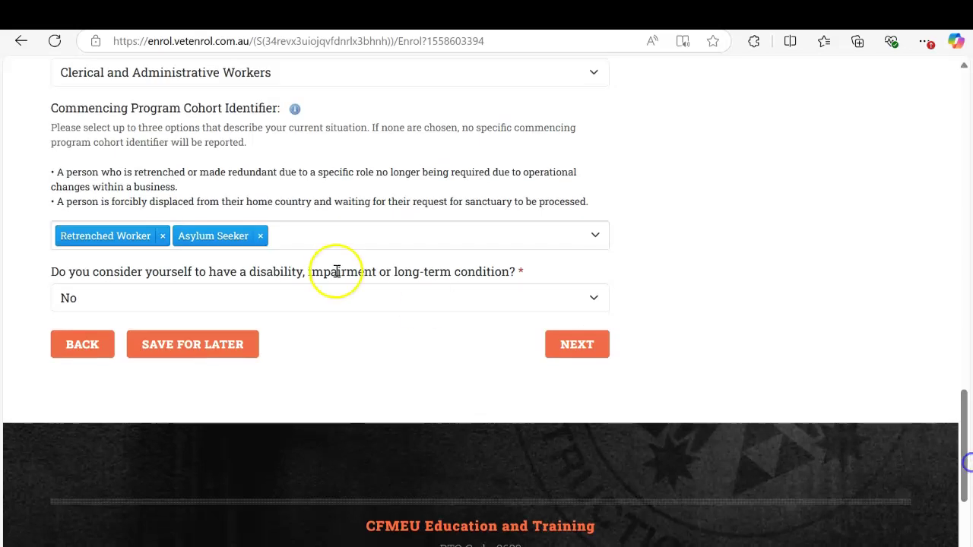
pyautogui.click(260, 236)
pyautogui.click(162, 225)
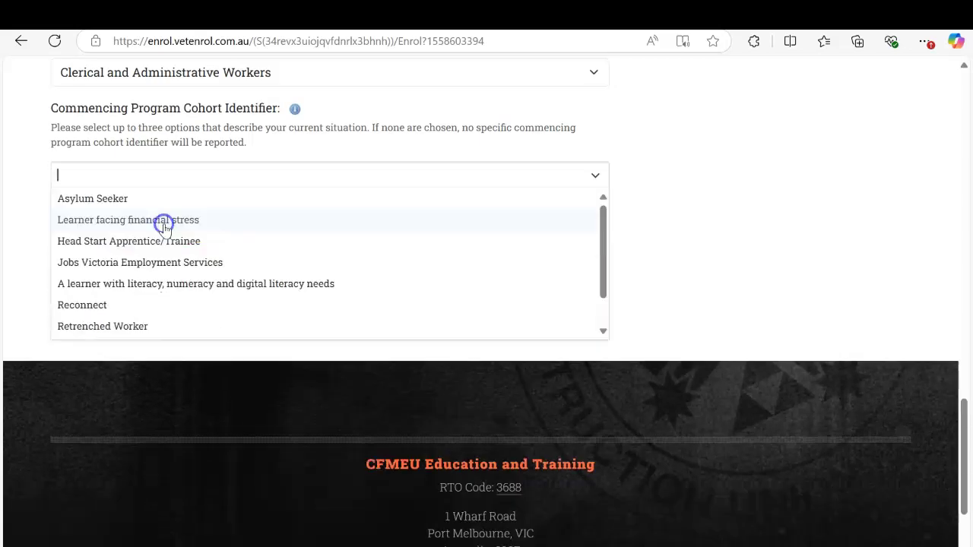
pyautogui.click(621, 218)
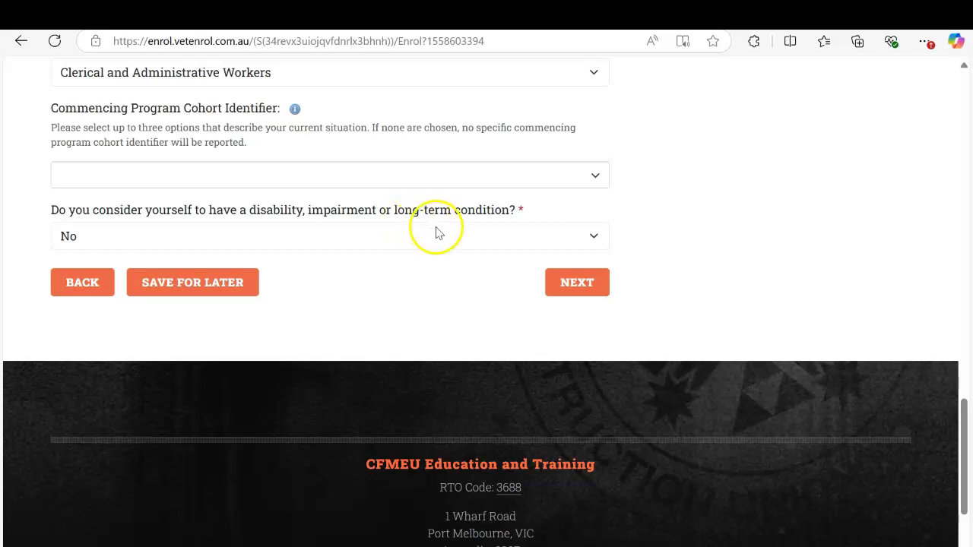
# Set the disability, impairment or long-term condition question to Yes and tick Hearing/Deaf and Physical.
pyautogui.click(587, 239)
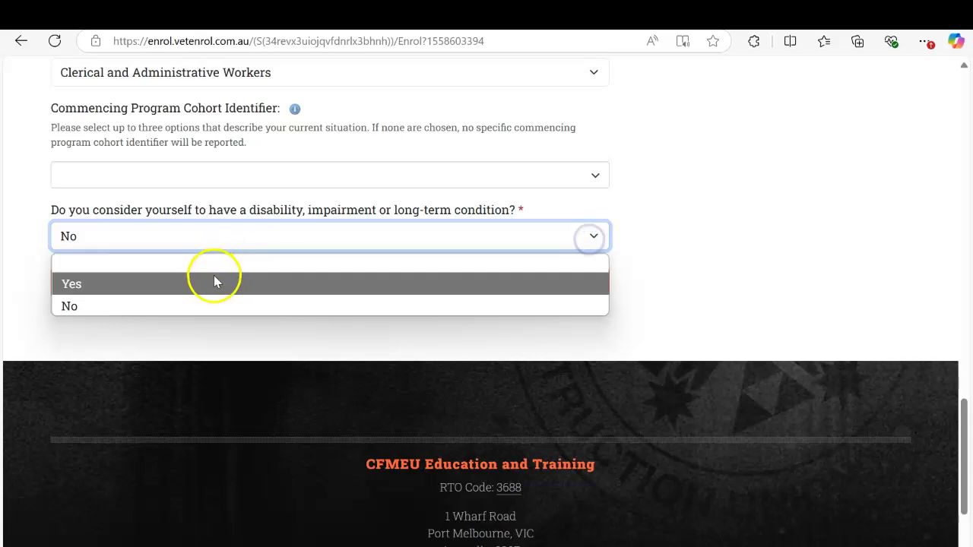
pyautogui.click(215, 280)
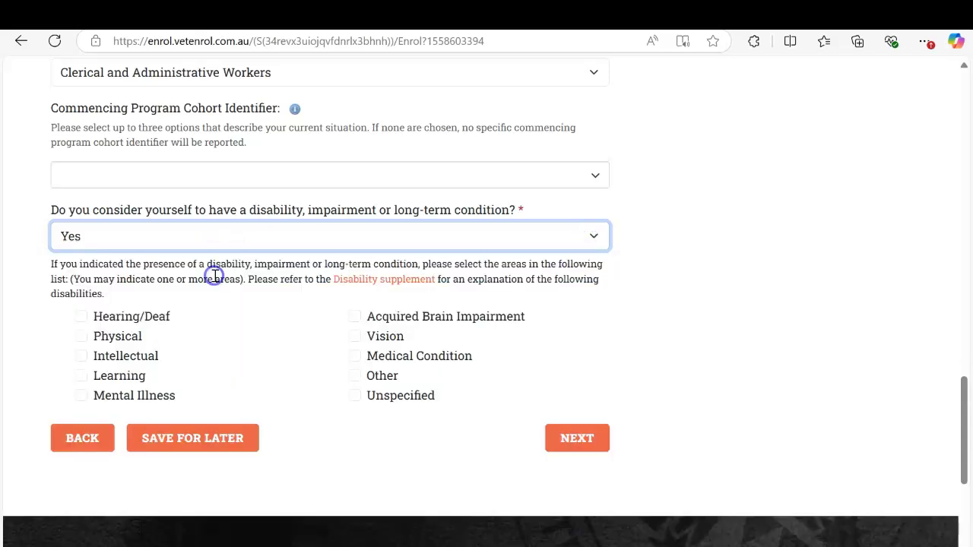
pyautogui.click(81, 317)
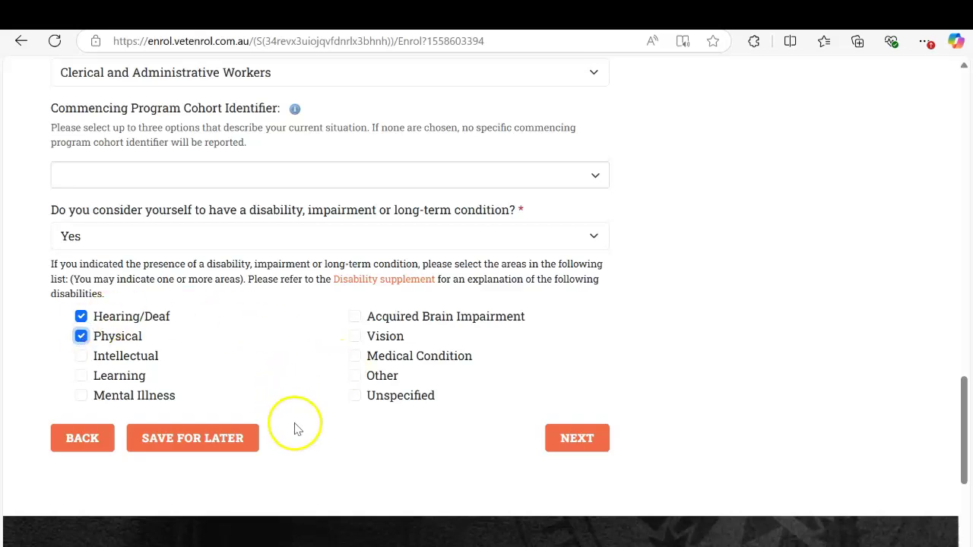
# Set the disability, impairment or long-term condition question back to No and continue to the Pre-requisite Unit / Entry Requirements page.
pyautogui.click(81, 337)
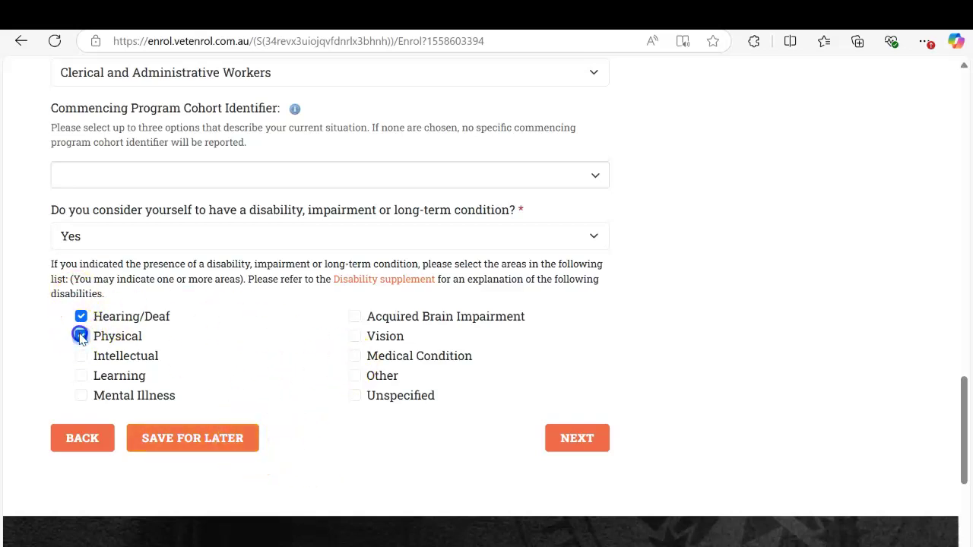
pyautogui.click(152, 233)
pyautogui.click(135, 307)
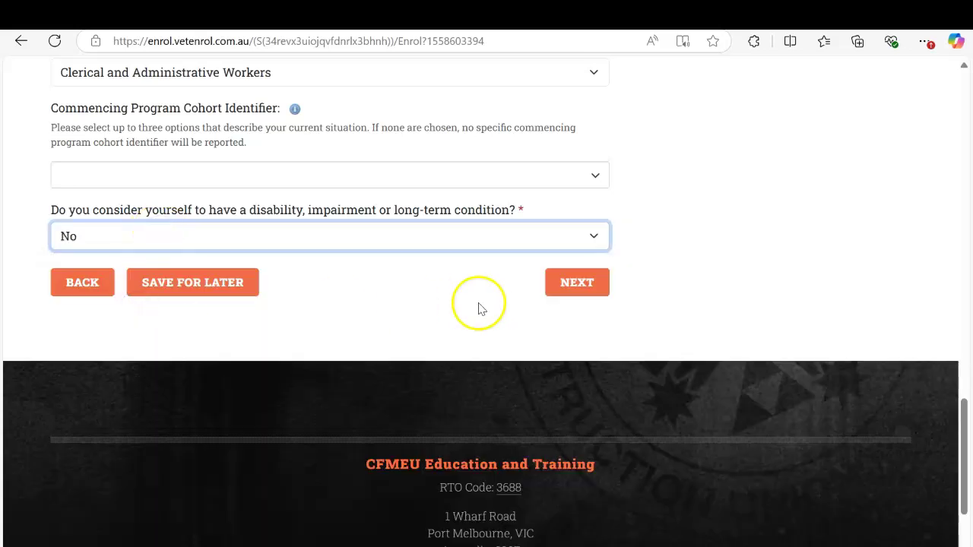
pyautogui.click(571, 291)
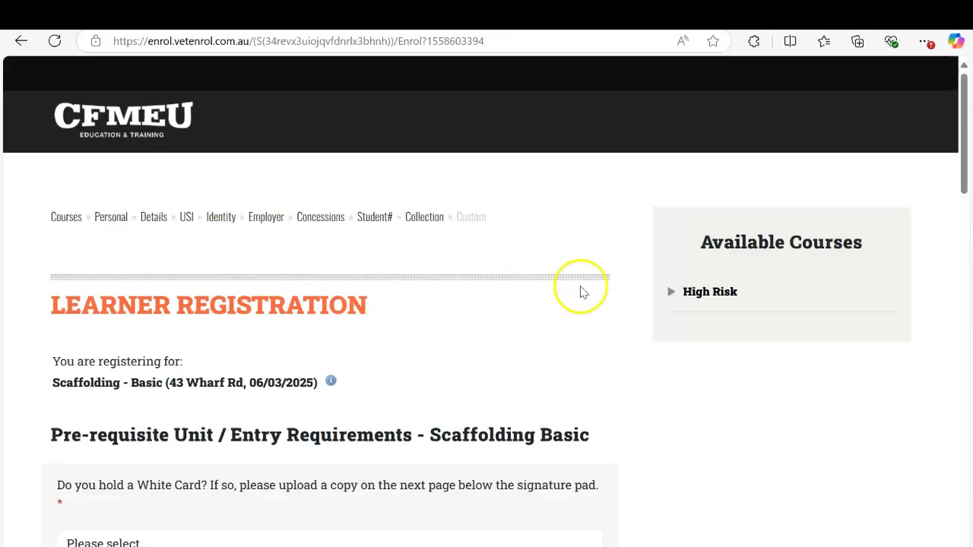
# Answer Yes to holding a White Card under the Scaffolding Basic pre-requisite requirements.
pyautogui.scroll(-2, 579, 292)
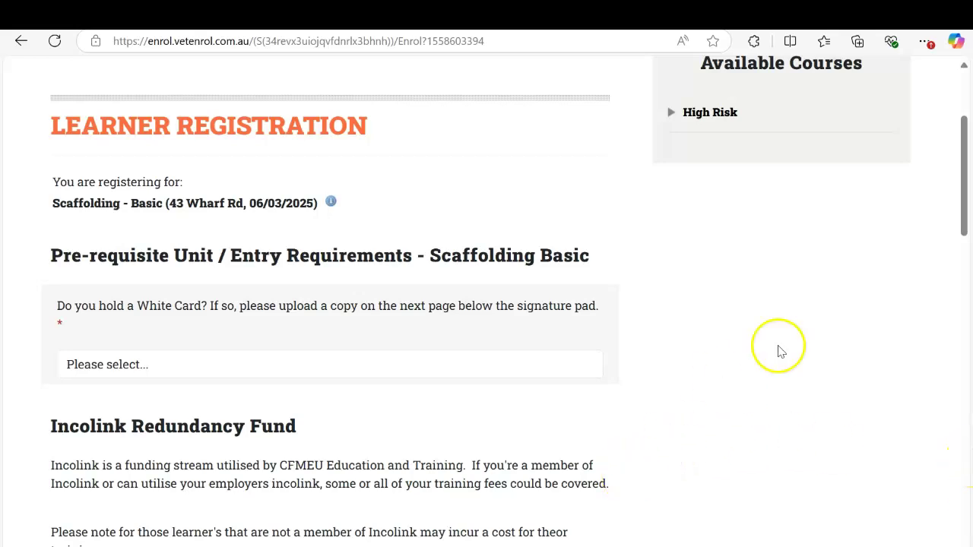
pyautogui.scroll(-1, 965, 216)
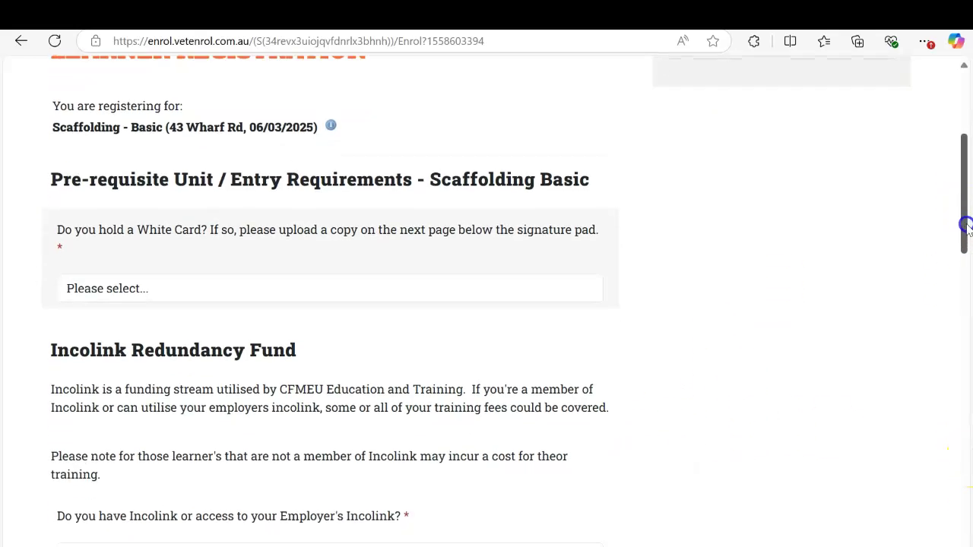
pyautogui.click(282, 289)
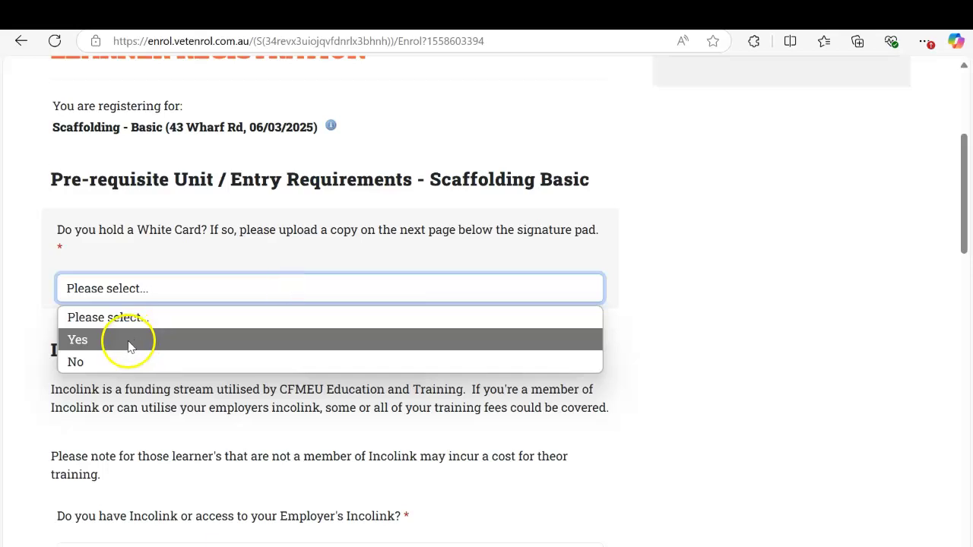
pyautogui.click(129, 340)
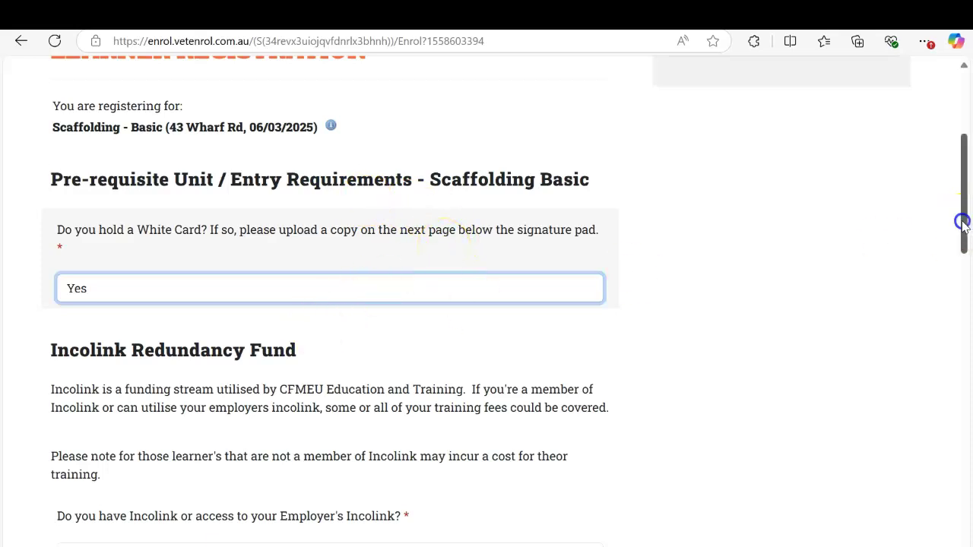
# Answer No to having Incolink or access to the employer's Incolink, leaving the redundancy fund and Incolink number empty.
pyautogui.moveTo(961, 222); pyautogui.dragTo(961, 238)
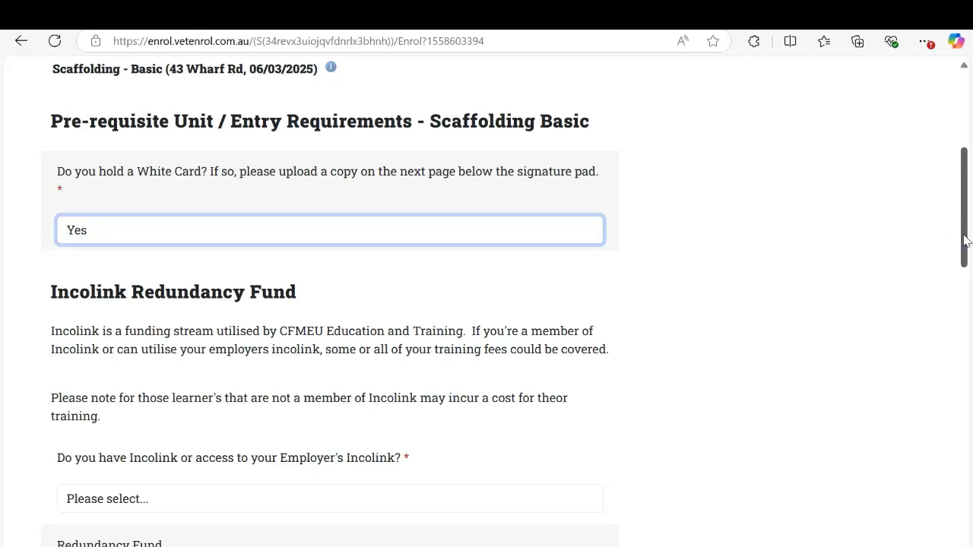
pyautogui.moveTo(966, 240); pyautogui.dragTo(966, 279)
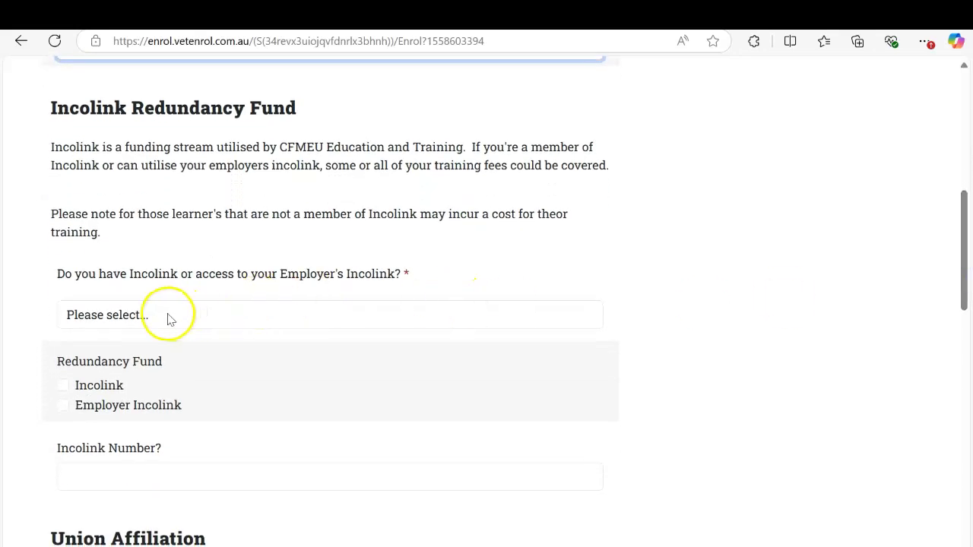
pyautogui.click(122, 320)
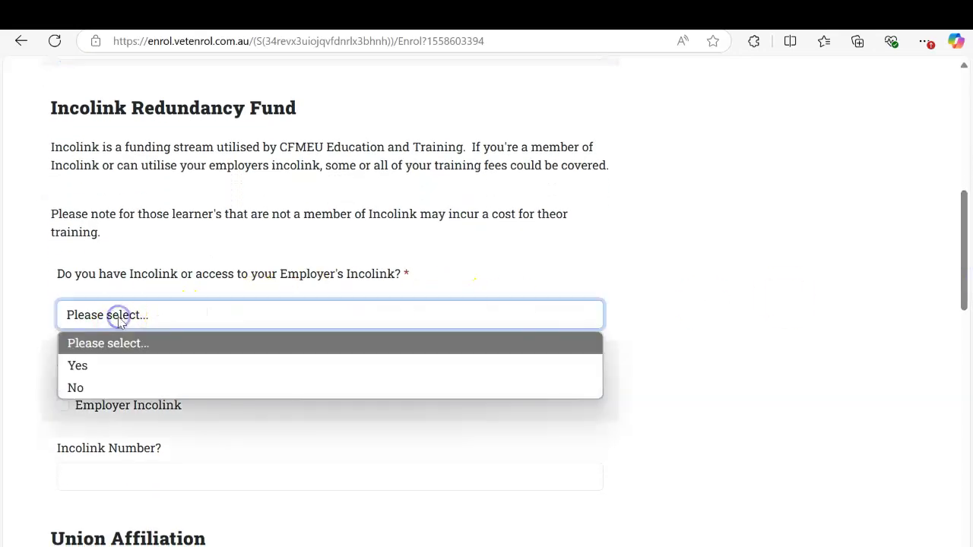
pyautogui.click(98, 386)
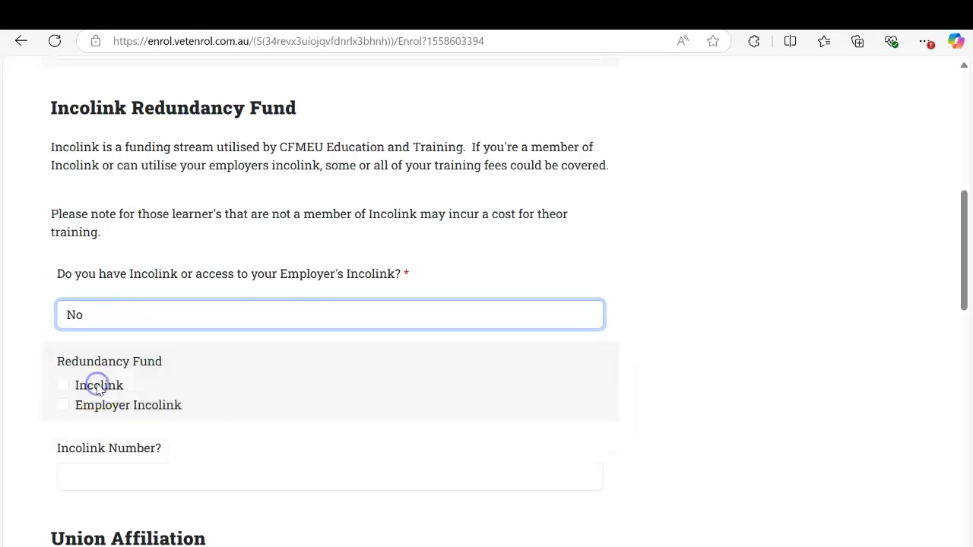
pyautogui.moveTo(964, 271); pyautogui.dragTo(966, 306)
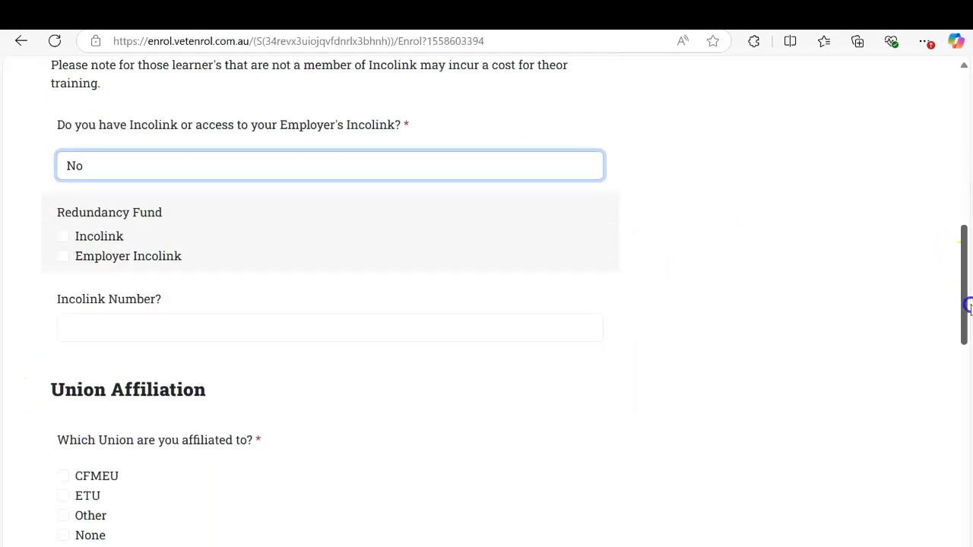
pyautogui.click(494, 315)
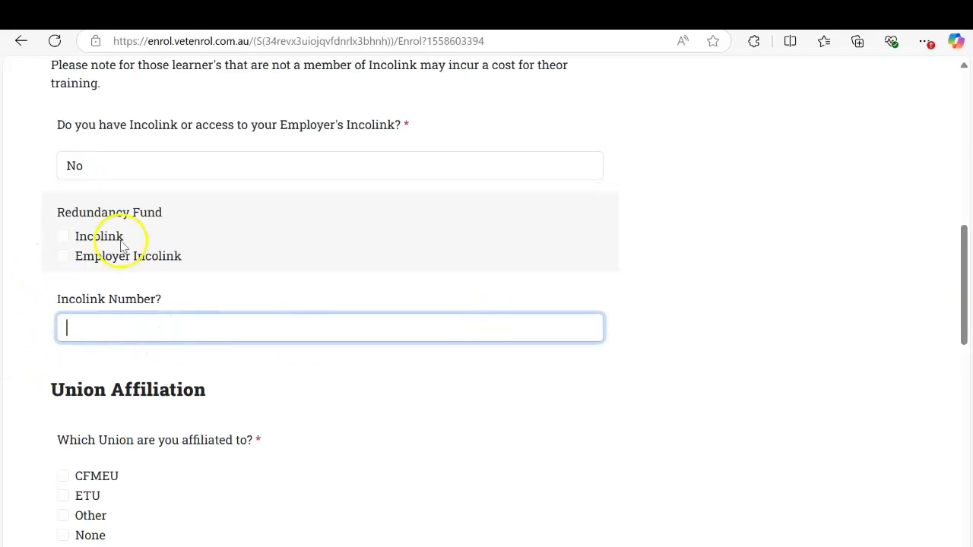
# Tick CFMEU as the affiliated union, leaving the other-union and union number fields empty.
pyautogui.moveTo(966, 326); pyautogui.dragTo(963, 384)
pyautogui.click(62, 228)
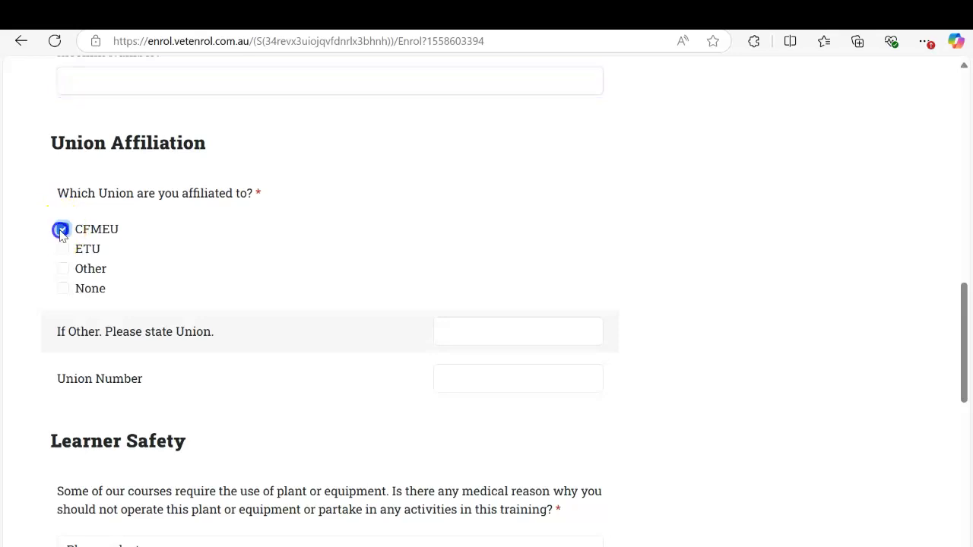
pyautogui.click(451, 330)
pyautogui.click(391, 363)
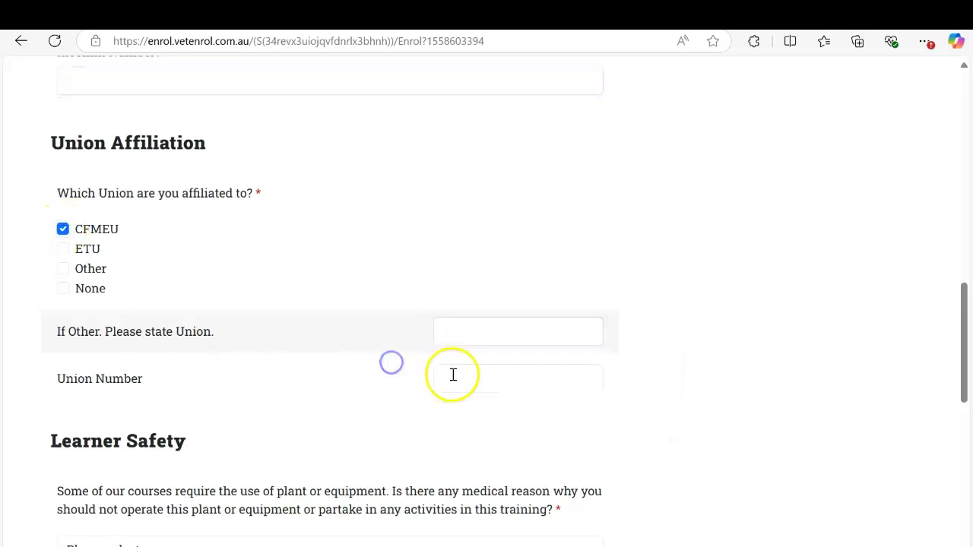
# Set the Learner Safety question about medical reasons for not operating plant or equipment to Yes.
pyautogui.moveTo(966, 348); pyautogui.dragTo(968, 405)
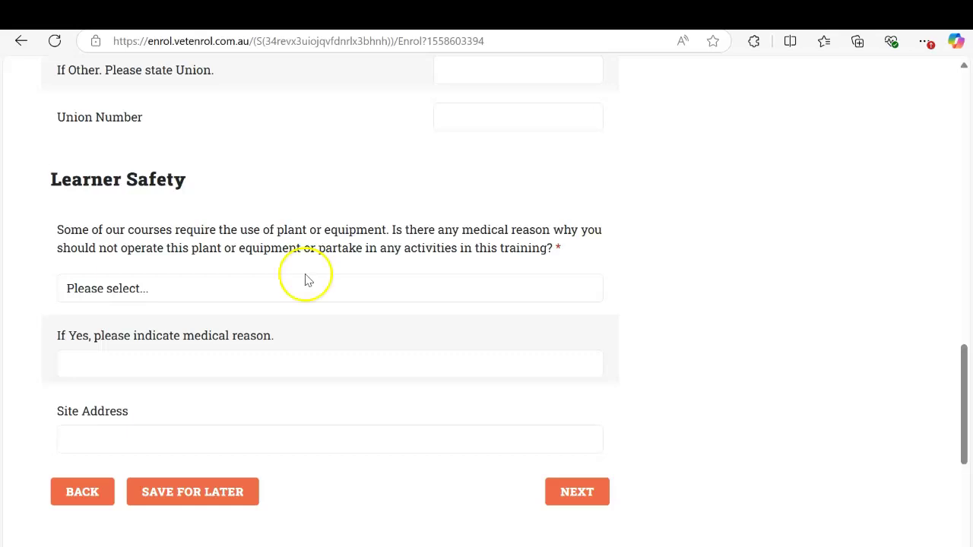
pyautogui.click(561, 287)
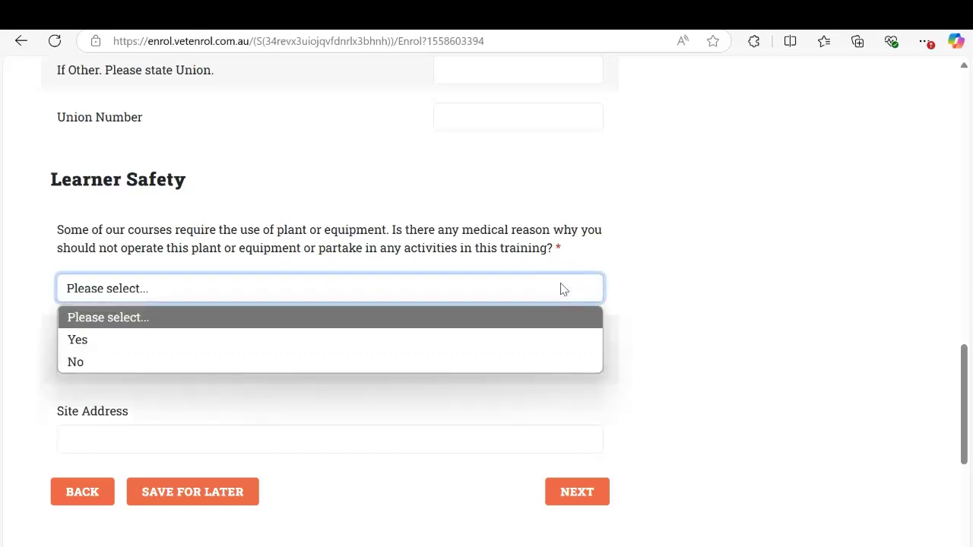
pyautogui.click(500, 299)
pyautogui.click(302, 347)
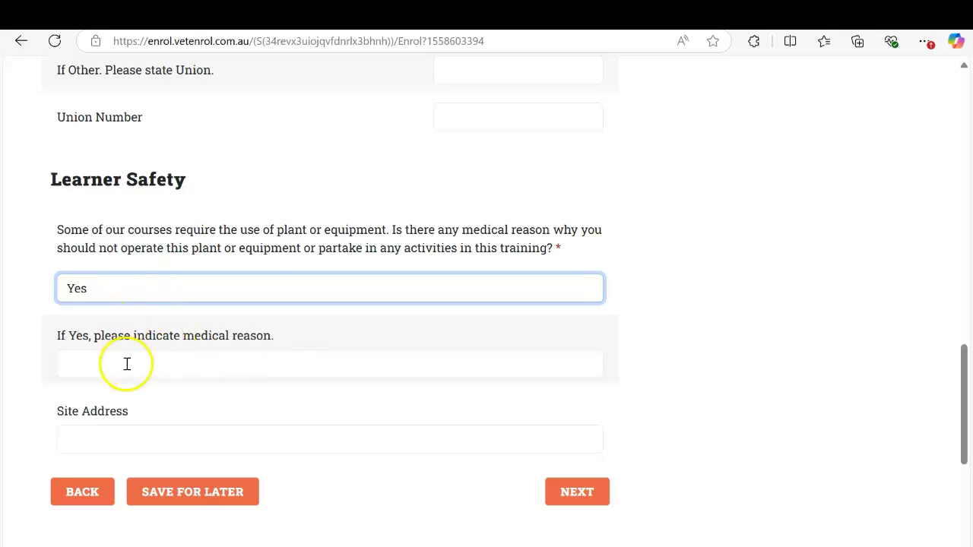
# Set the Learner Safety medical reason question to No and continue to the next registration page.
pyautogui.click(101, 288)
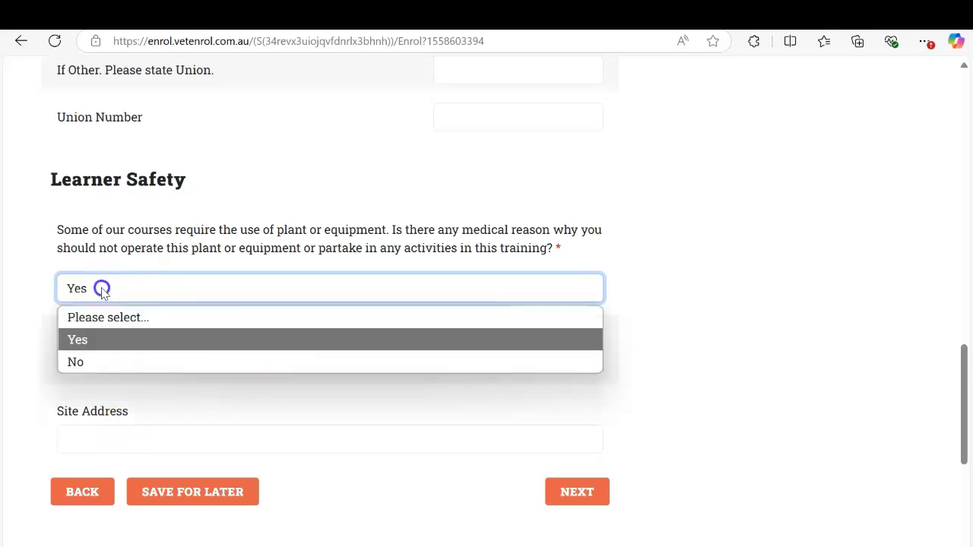
pyautogui.click(101, 360)
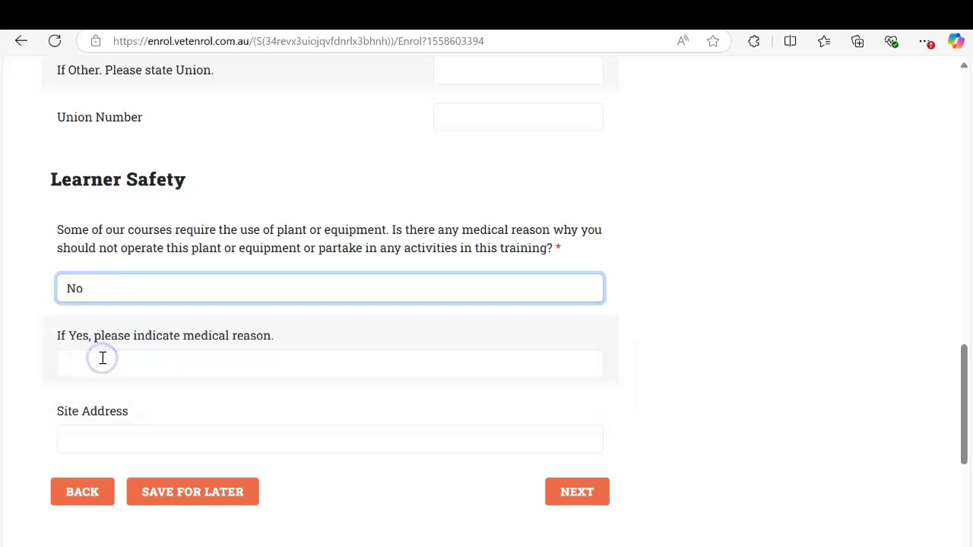
pyautogui.scroll(-2, 963, 413)
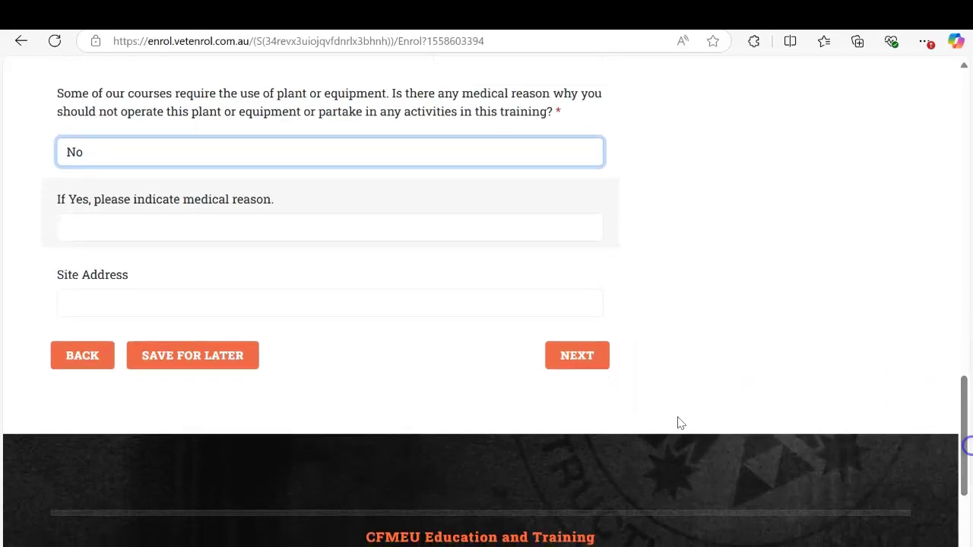
pyautogui.click(570, 355)
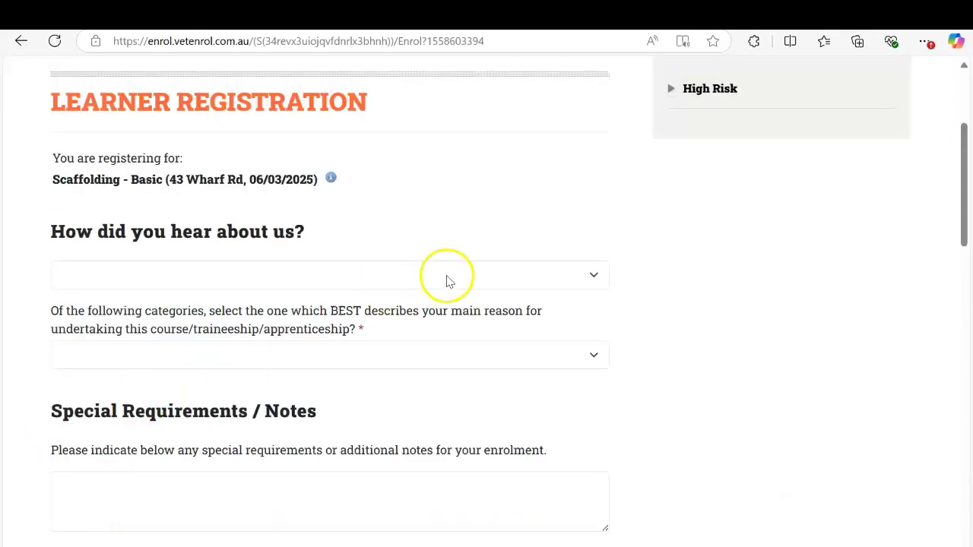
# Choose Facebook as how the learner heard about the provider and "To get a better job or promotion" as the main reason.
pyautogui.click(489, 272)
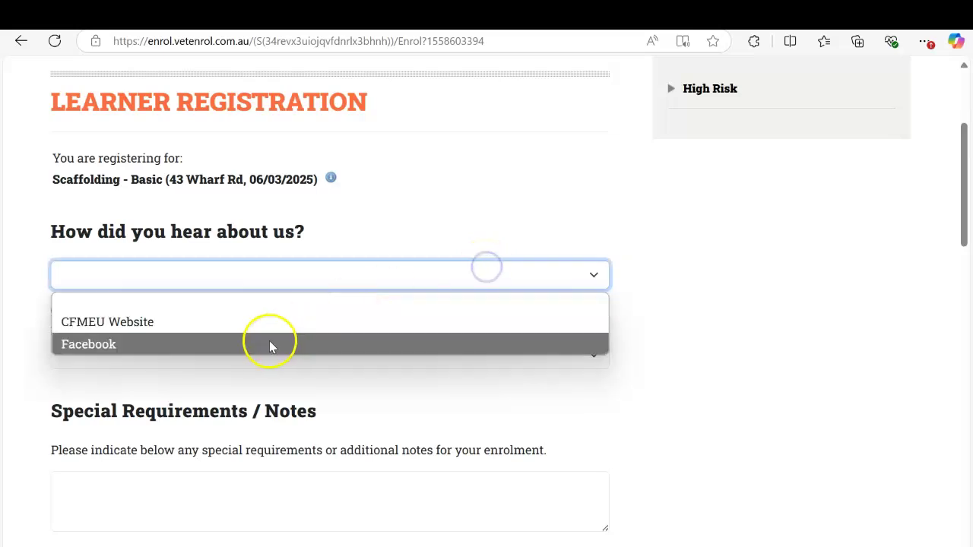
pyautogui.click(267, 342)
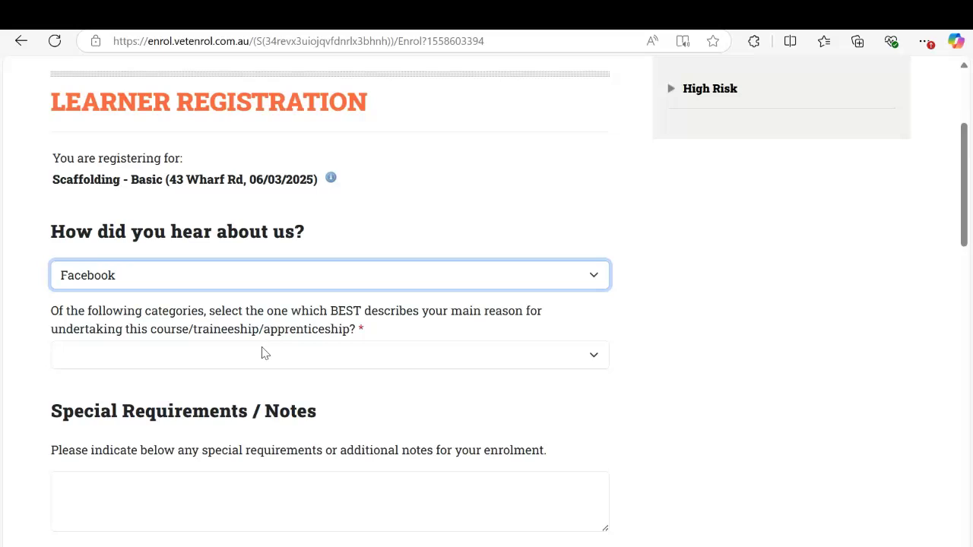
pyautogui.click(260, 354)
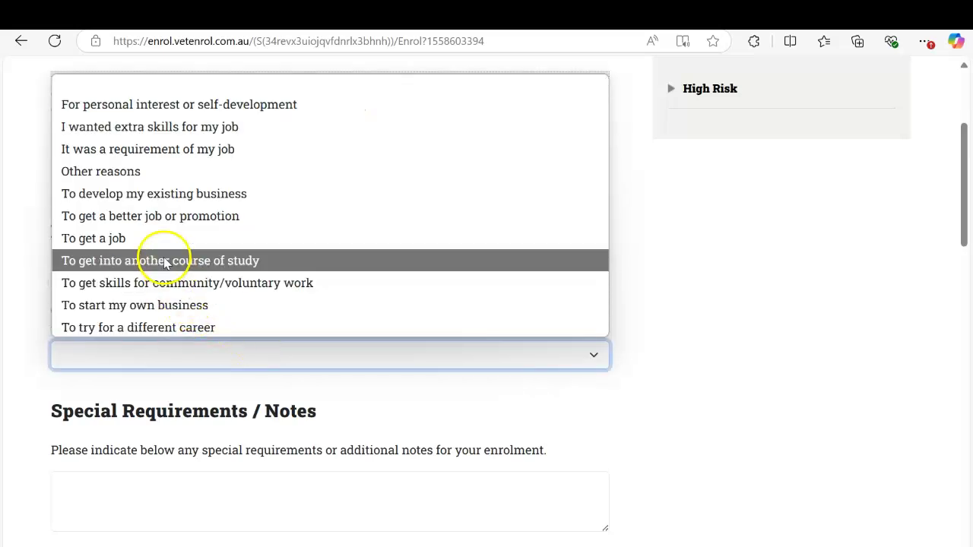
pyautogui.click(158, 220)
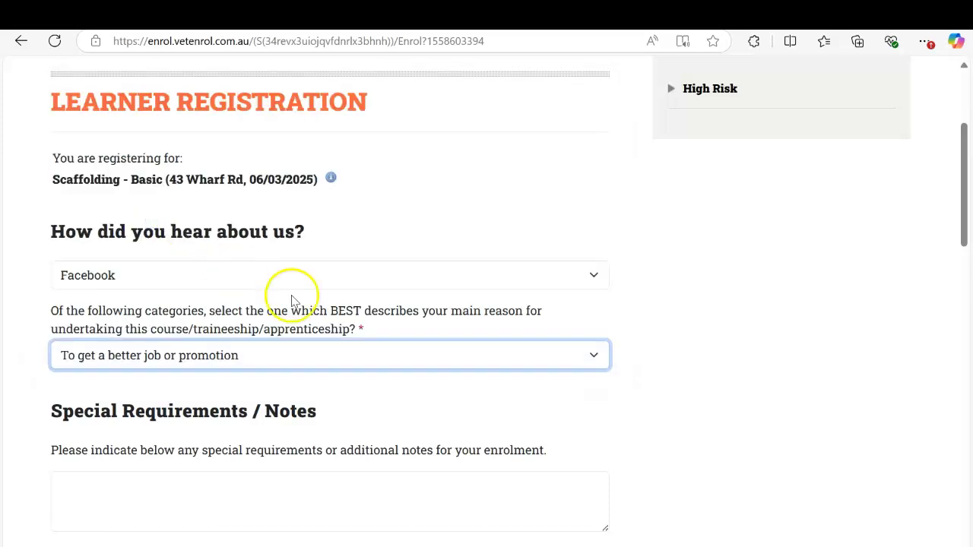
# Leave the special requirements empty, go through the Privacy Notice to its end and agree to the Terms & Conditions.
pyautogui.moveTo(959, 220); pyautogui.dragTo(968, 282)
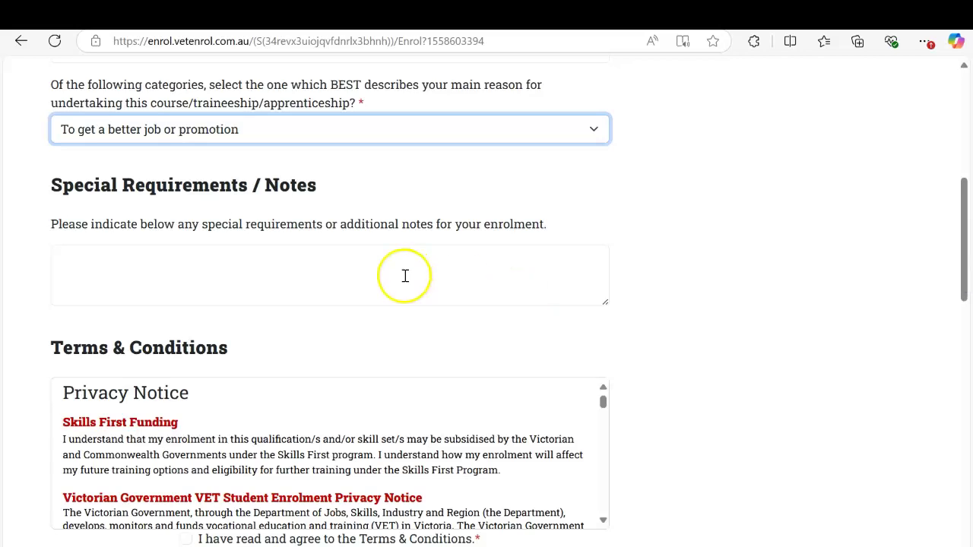
pyautogui.click(139, 262)
pyautogui.moveTo(960, 261); pyautogui.dragTo(951, 317)
pyautogui.click(605, 170)
pyautogui.moveTo(604, 170); pyautogui.dragTo(615, 271)
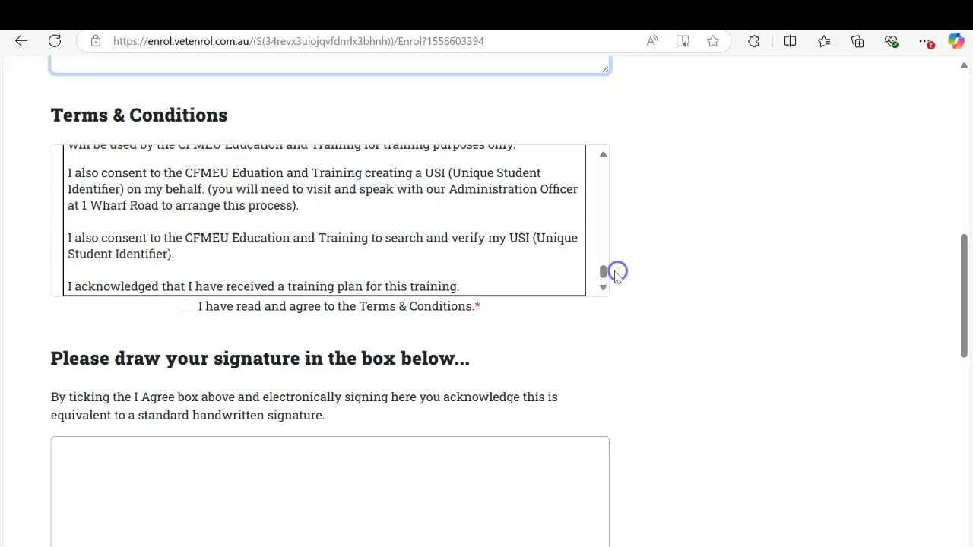
pyautogui.click(186, 307)
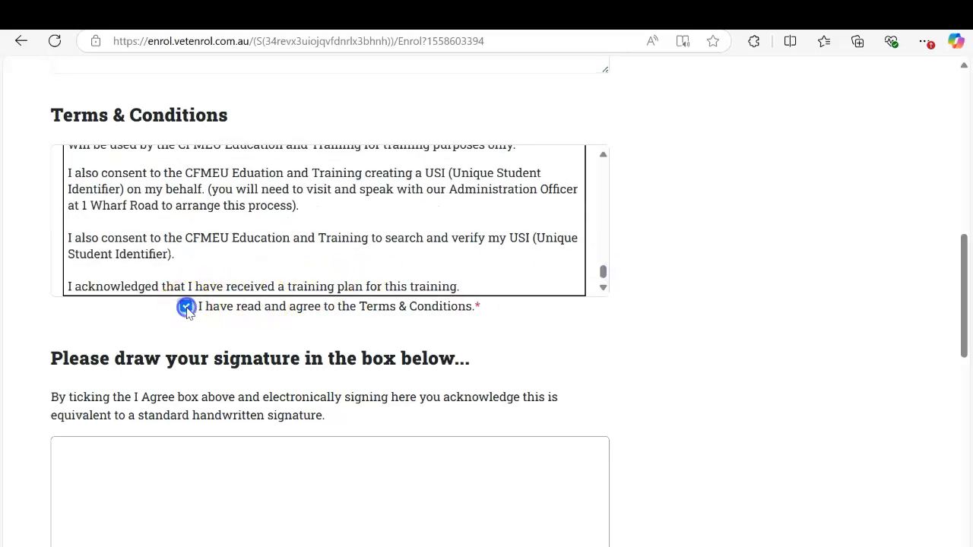
# Draw the learner's handwritten signature in the signature box.
pyautogui.moveTo(964, 313); pyautogui.dragTo(964, 351)
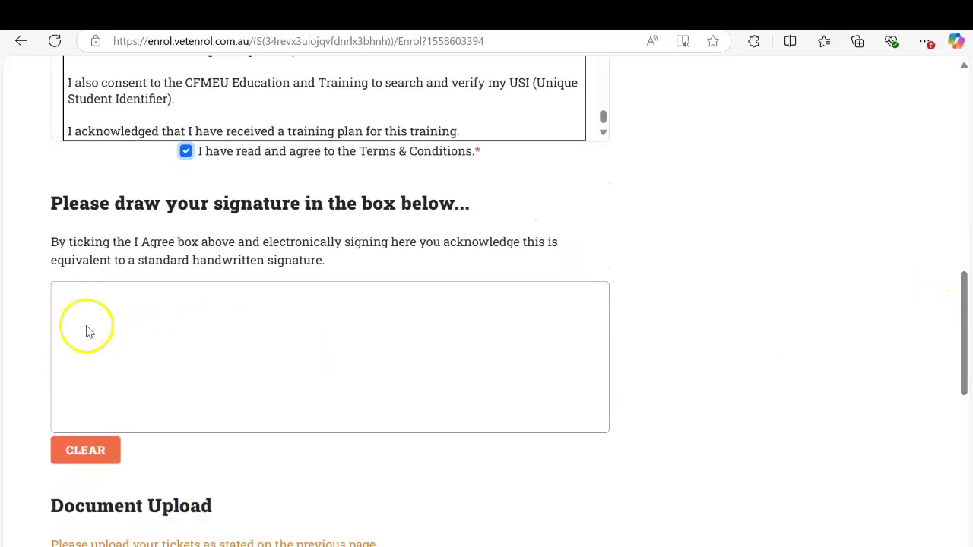
pyautogui.moveTo(108, 317)
pyautogui.mouseDown()
pyautogui.moveTo(154, 308)
pyautogui.moveTo(138, 384)
pyautogui.moveTo(211, 342)
pyautogui.moveTo(214, 372)
pyautogui.mouseUp()
pyautogui.moveTo(289, 355)
pyautogui.mouseDown()
pyautogui.moveTo(251, 355)
pyautogui.moveTo(255, 382)
pyautogui.mouseUp()
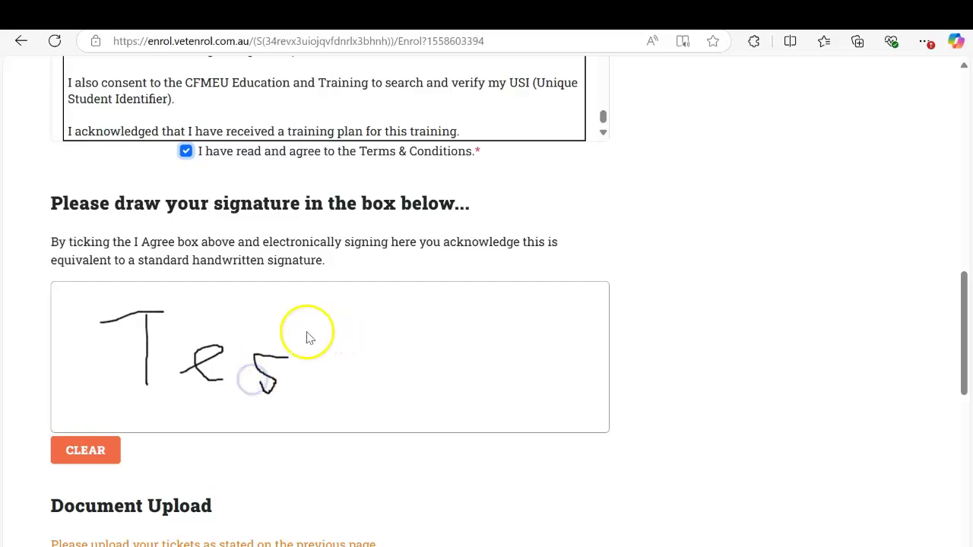
pyautogui.scroll(1, 309, 337)
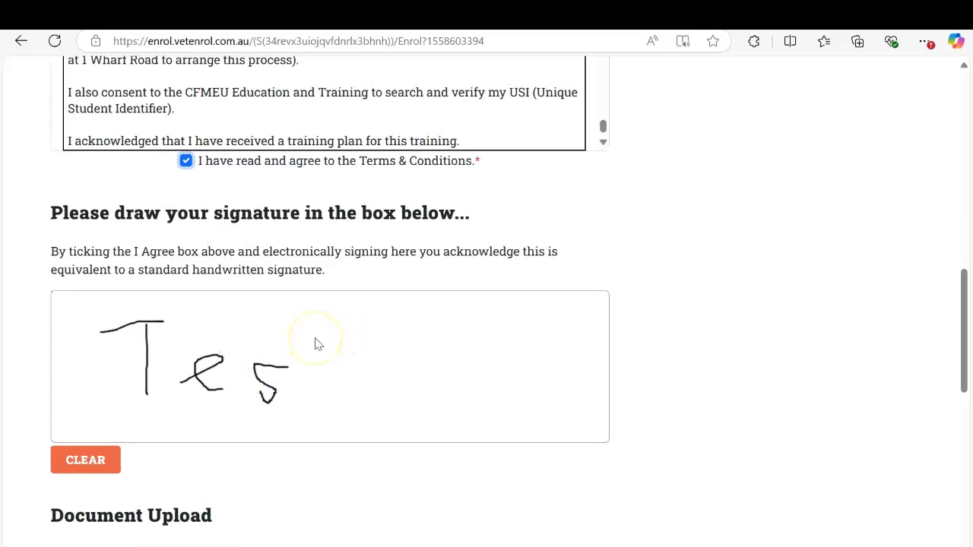
pyautogui.moveTo(323, 331)
pyautogui.mouseDown()
pyautogui.moveTo(320, 363)
pyautogui.moveTo(335, 391)
pyautogui.moveTo(347, 392)
pyautogui.moveTo(355, 369)
pyautogui.mouseUp()
# Attach White Card - CPR.jpeg as the first file under Document Upload.
pyautogui.moveTo(962, 375); pyautogui.dragTo(967, 454)
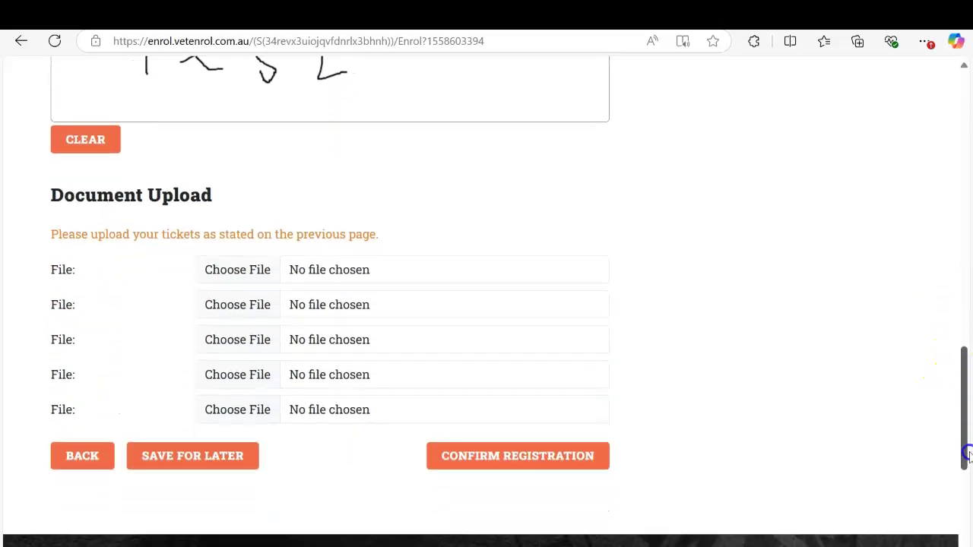
pyautogui.click(230, 270)
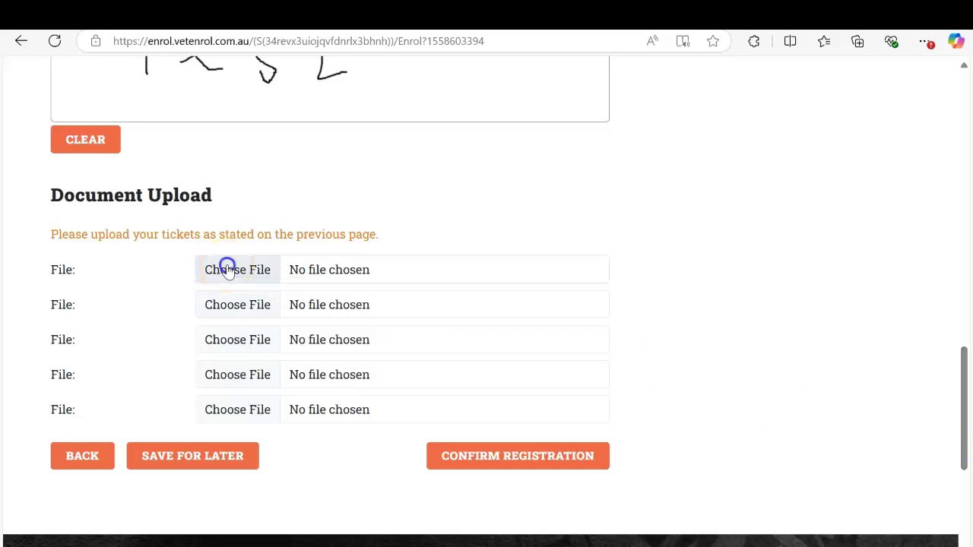
pyautogui.click(184, 216)
pyautogui.click(371, 340)
# Attach Tickets 1.docx as the second file under Document Upload and confirm the registration.
pyautogui.click(245, 307)
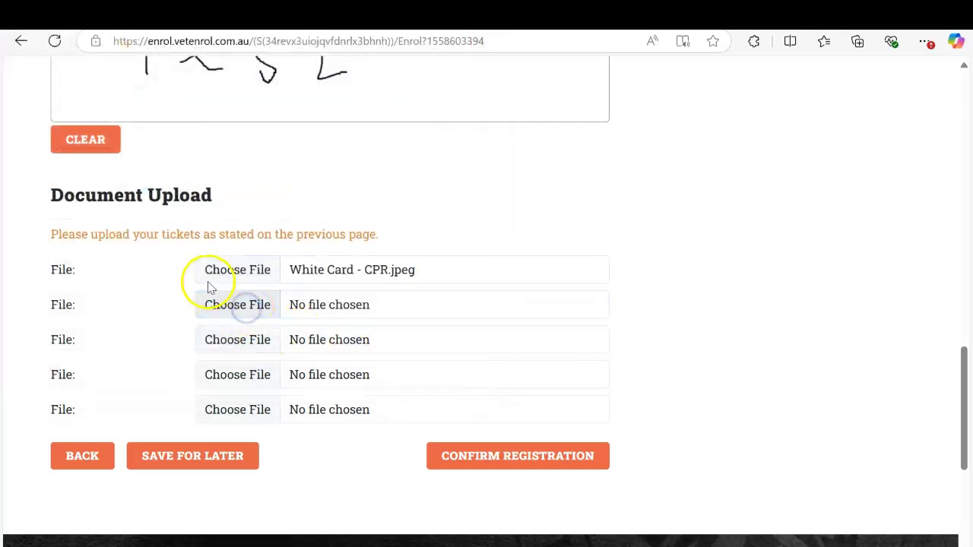
pyautogui.click(173, 193)
pyautogui.click(358, 336)
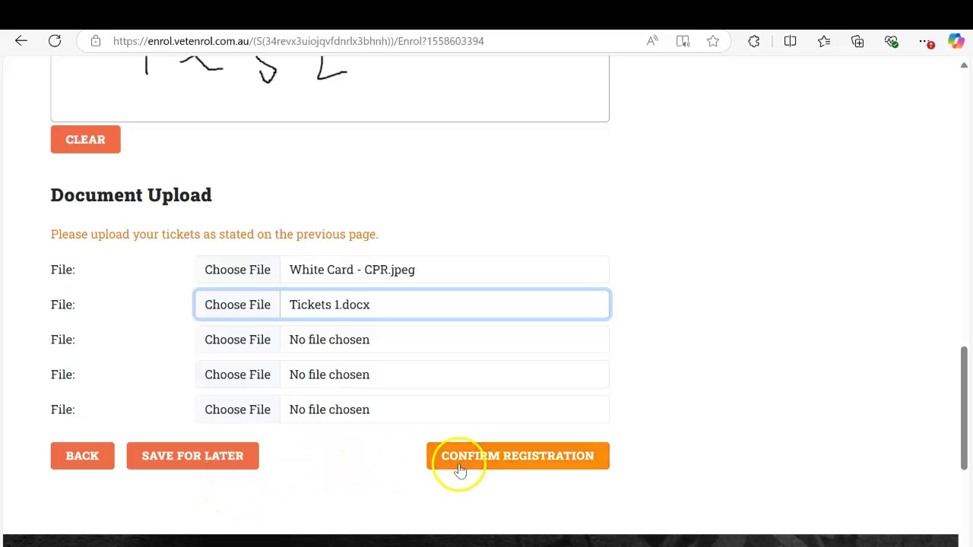
pyautogui.click(500, 457)
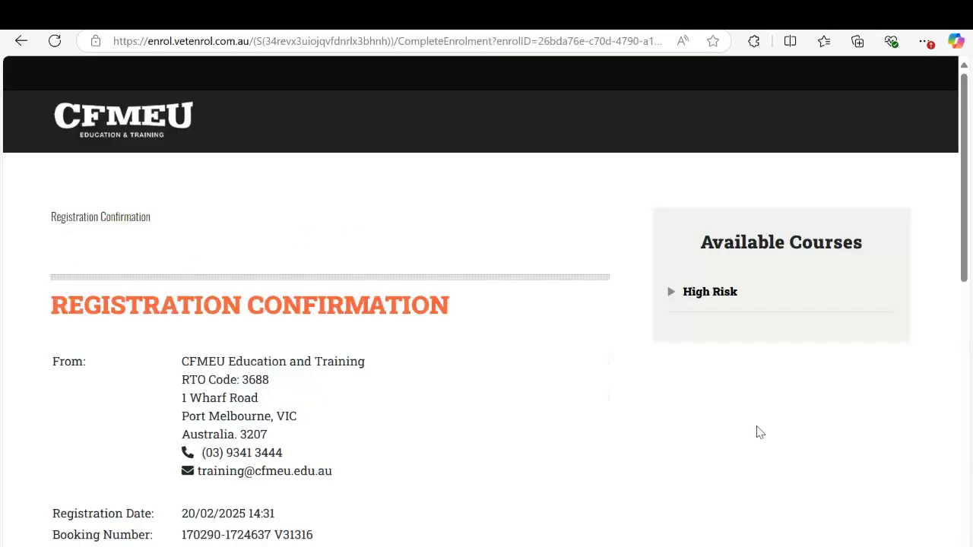
pyautogui.moveTo(961, 253); pyautogui.dragTo(970, 319)
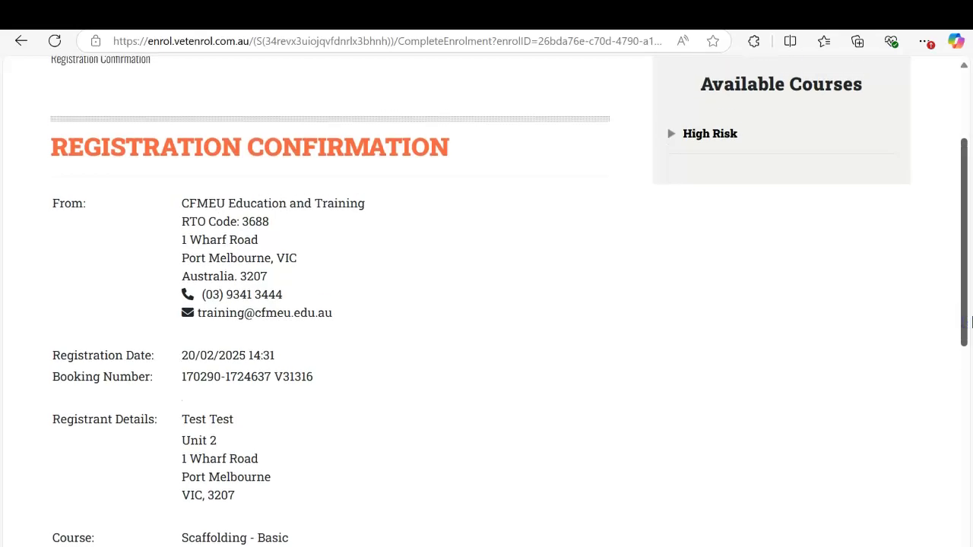